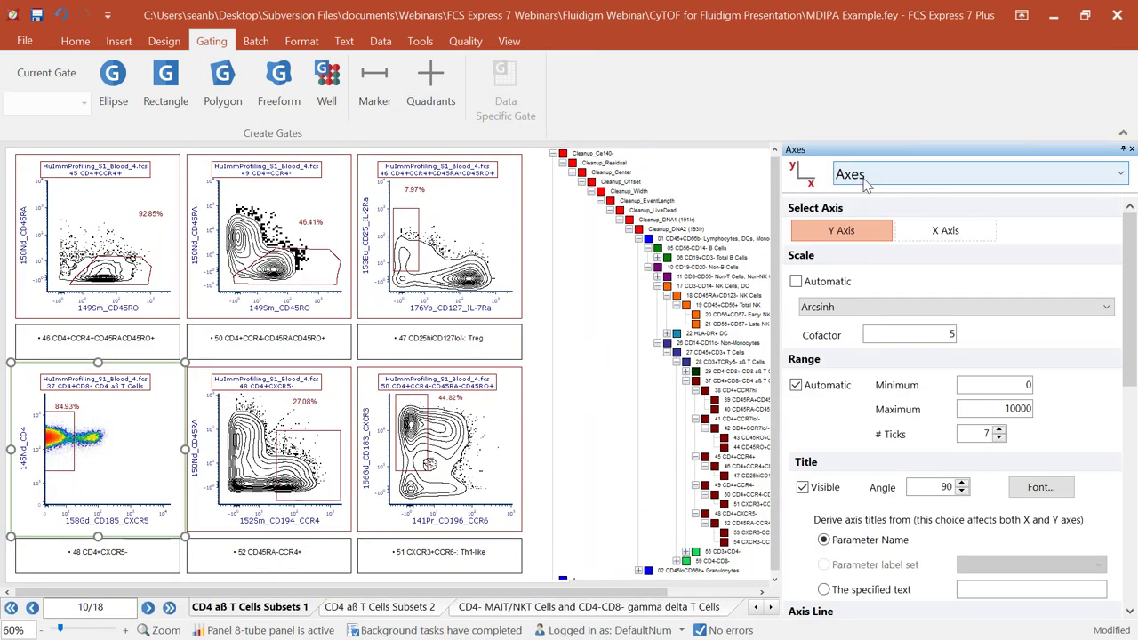
# Step: Hide the bottom-left plot's title by unchecking Visible under Title
pyautogui.click(867, 175)
pyautogui.click(850, 269)
pyautogui.click(797, 283)
# Step: Back in Axes, give the Y axis the custom title 'cd4'
pyautogui.click(957, 180)
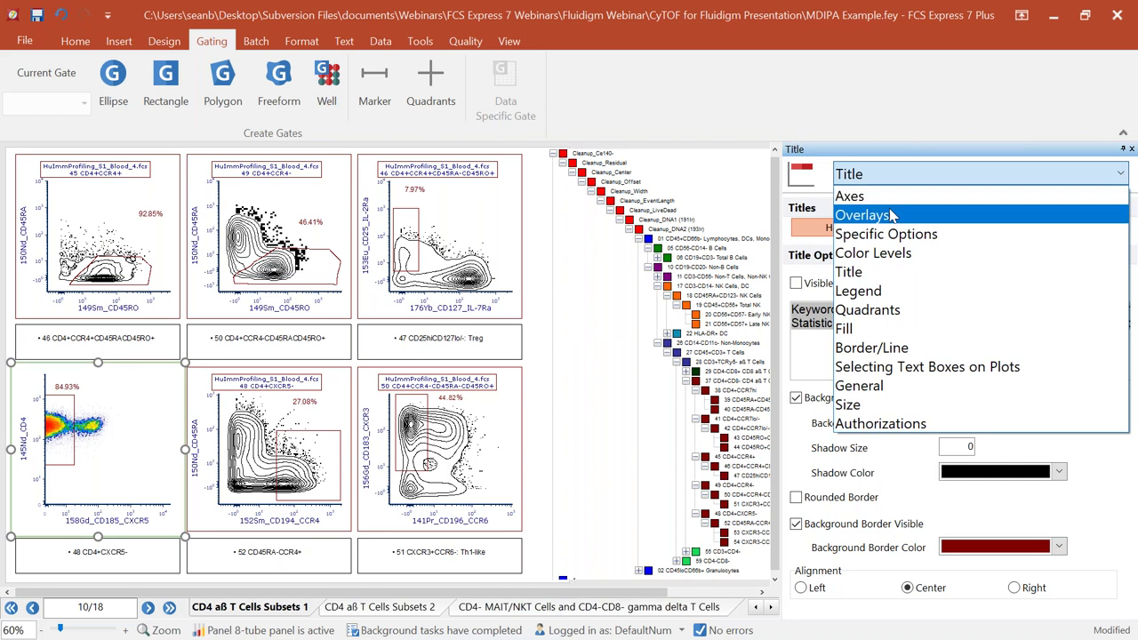
pyautogui.click(881, 196)
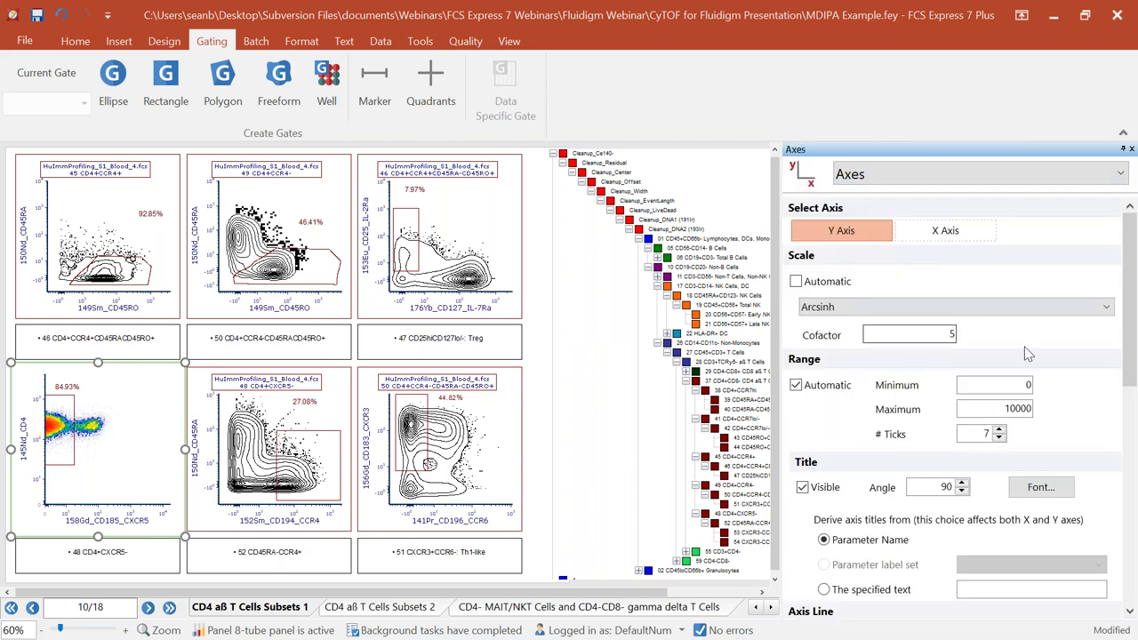
pyautogui.moveTo(1129, 279); pyautogui.dragTo(1131, 370)
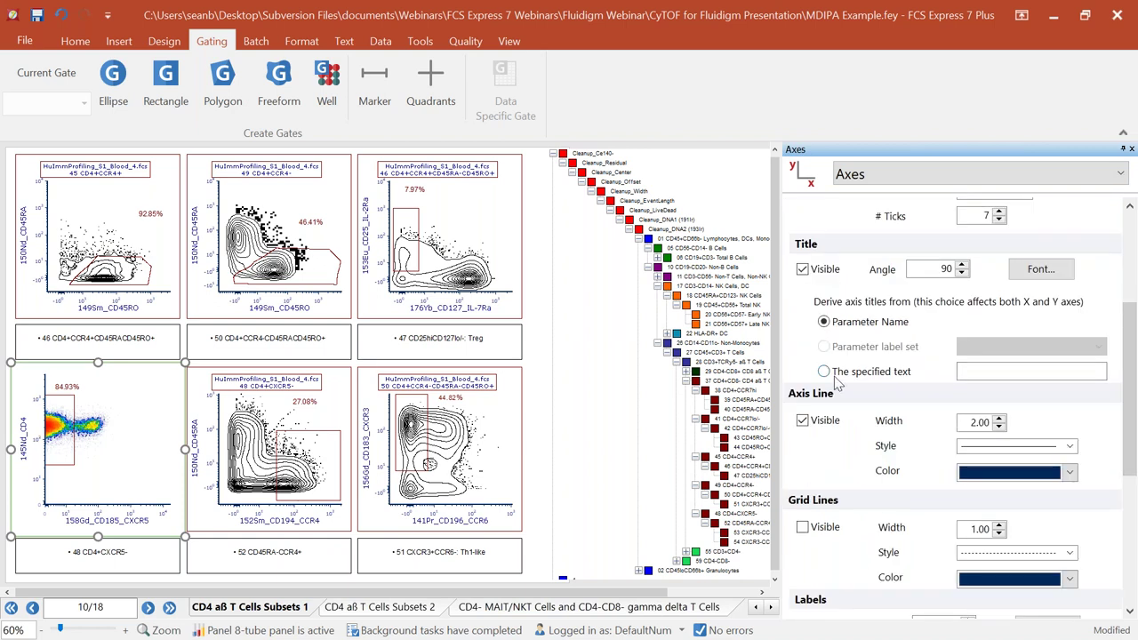
pyautogui.click(825, 372)
pyautogui.click(987, 370)
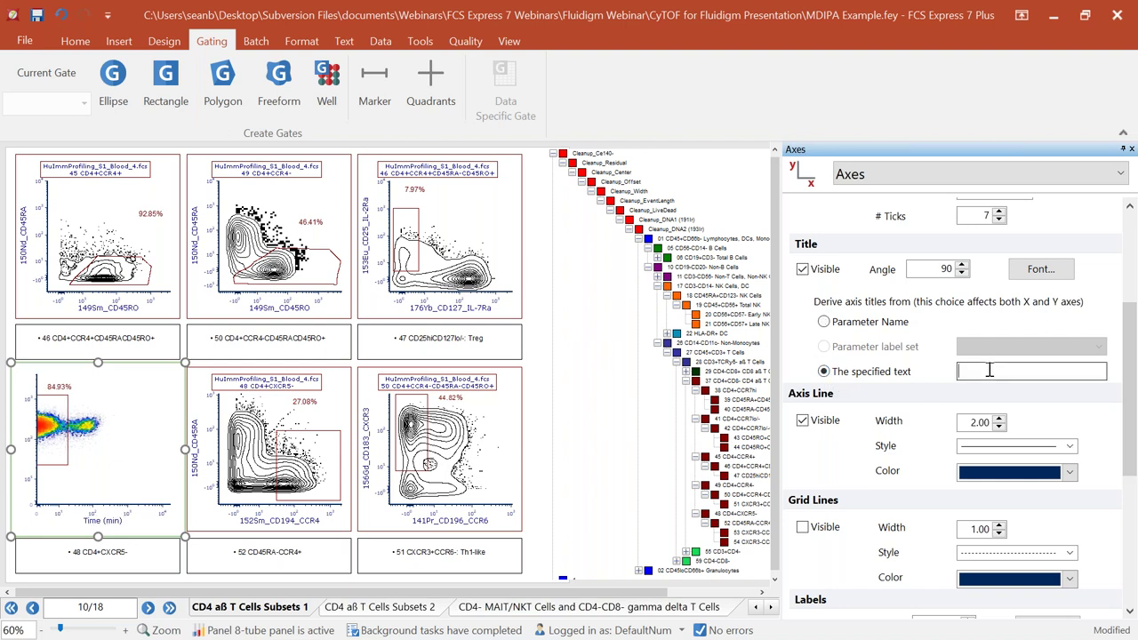
pyautogui.write('cd4')
pyautogui.moveTo(1134, 369); pyautogui.dragTo(1134, 278)
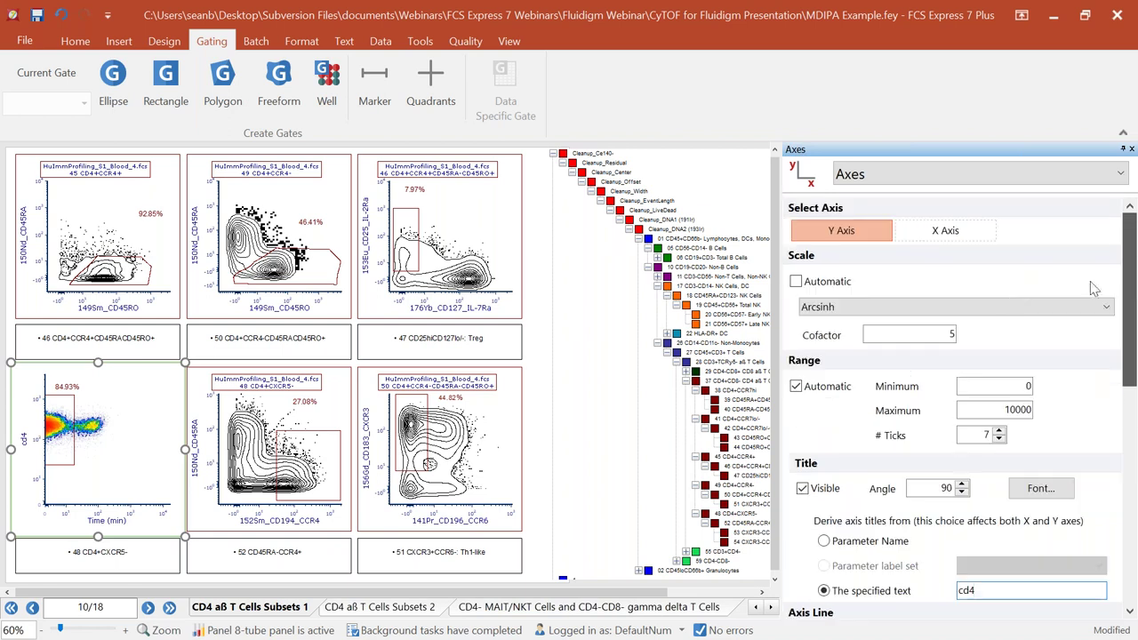
# Step: Replace the X-axis title 'Time (min)' with 'cd8' and close the formatting panel
pyautogui.click(945, 230)
pyautogui.moveTo(1136, 358); pyautogui.dragTo(1136, 455)
pyautogui.click(1025, 347)
pyautogui.moveTo(1025, 346); pyautogui.dragTo(927, 346)
pyautogui.write('cd8')
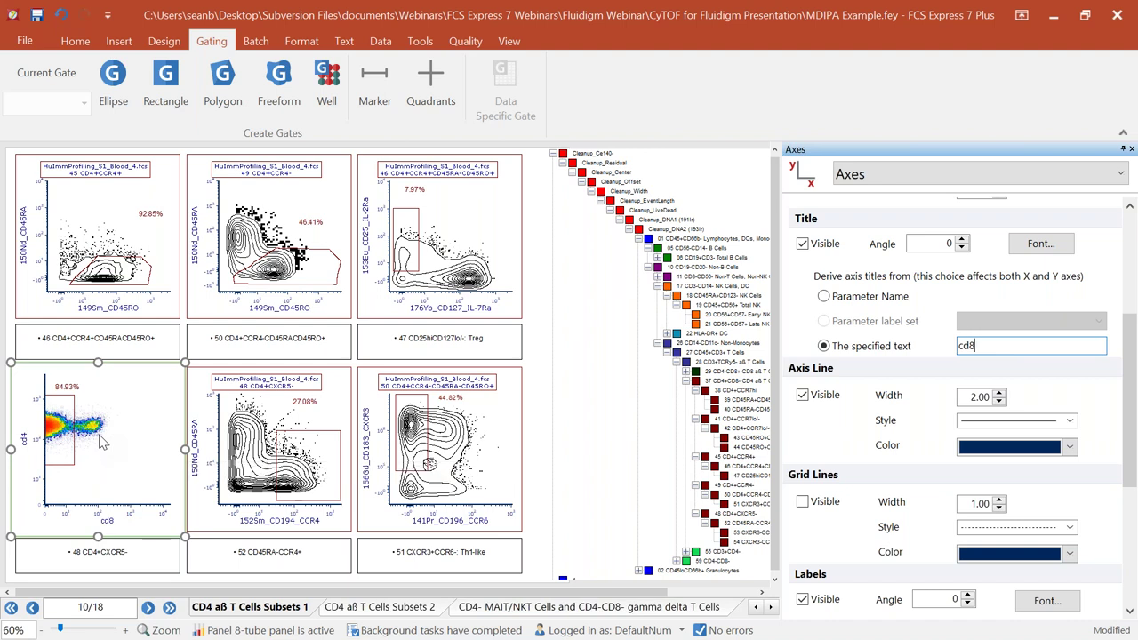
pyautogui.press('Return')
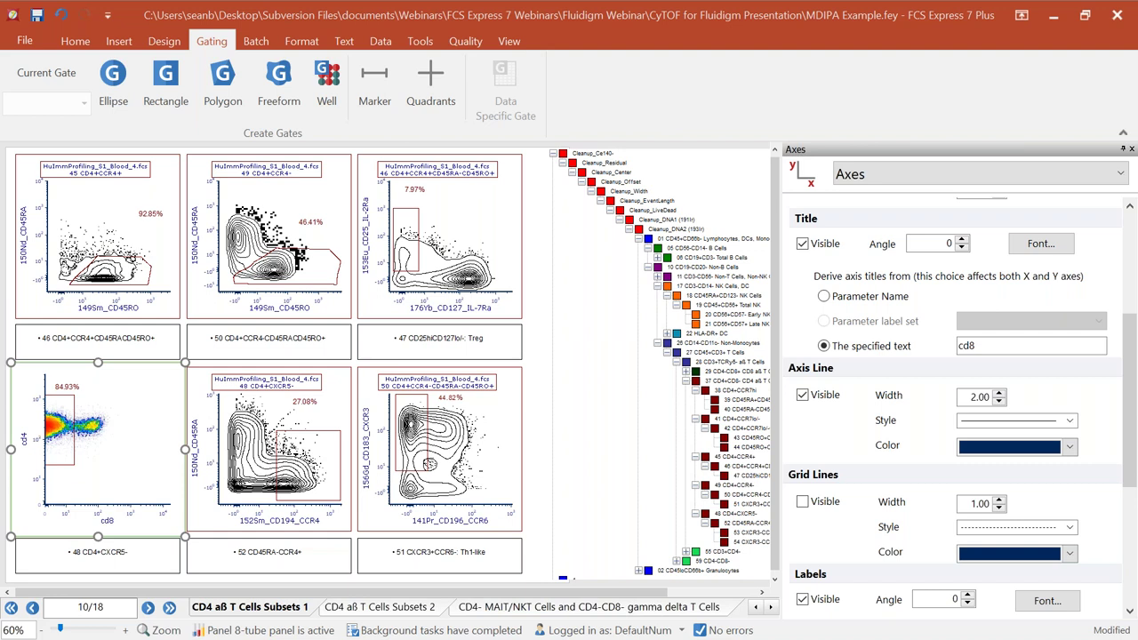
pyautogui.click(1132, 151)
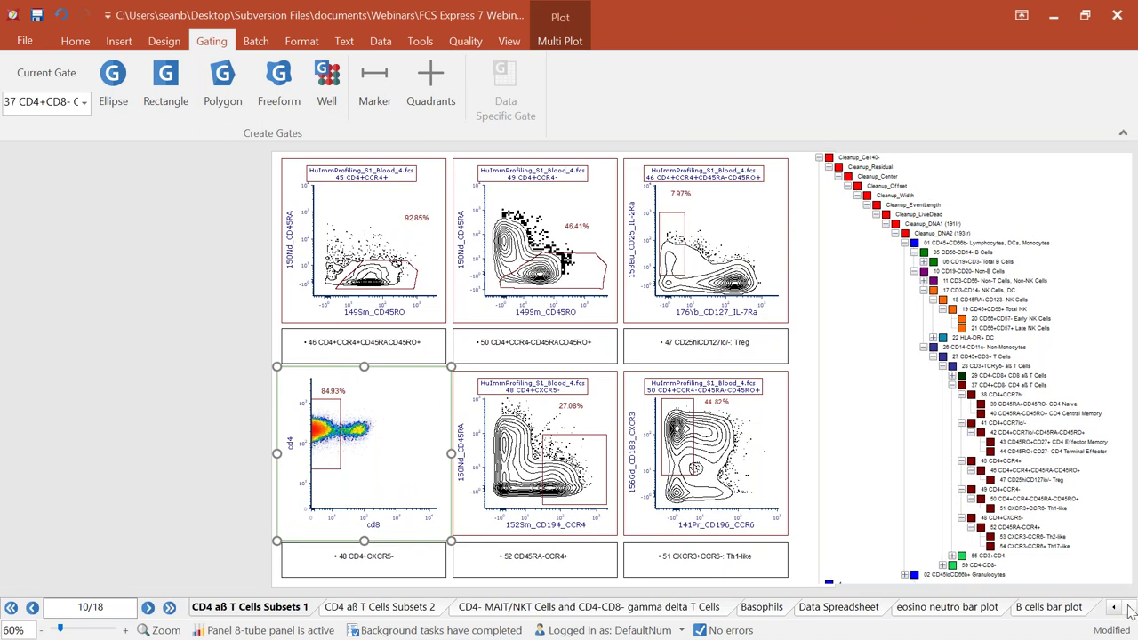
# Step: Go to the tSNE page and select the 145Nd_CD4 vs 146Nd_CD8a density plot
pyautogui.click(1128, 607)
pyautogui.click(1131, 607)
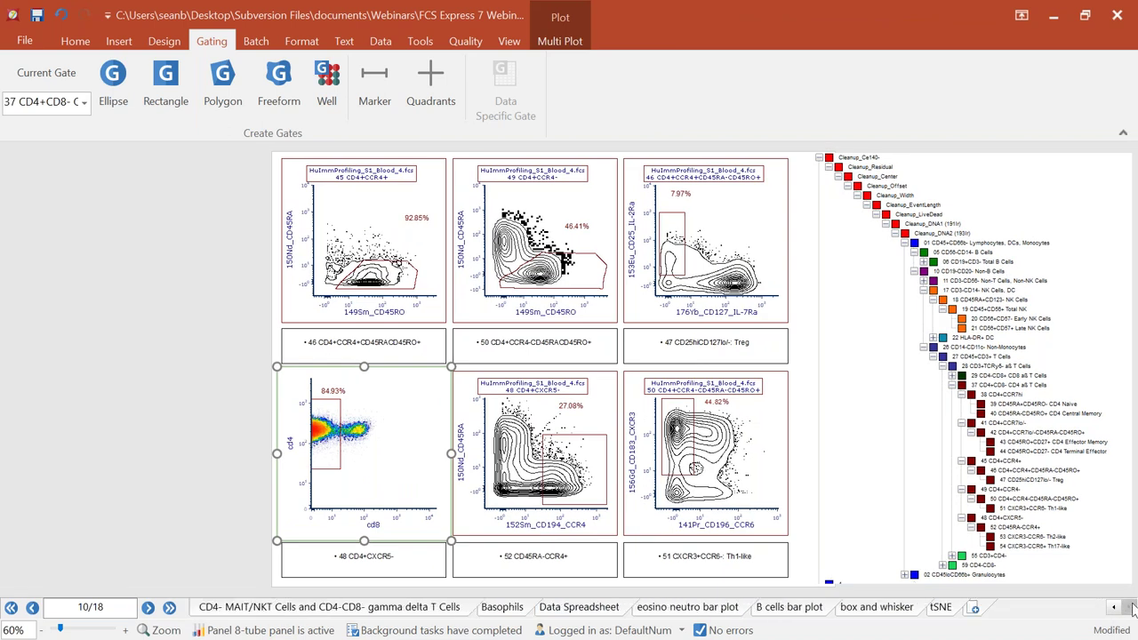
pyautogui.click(939, 608)
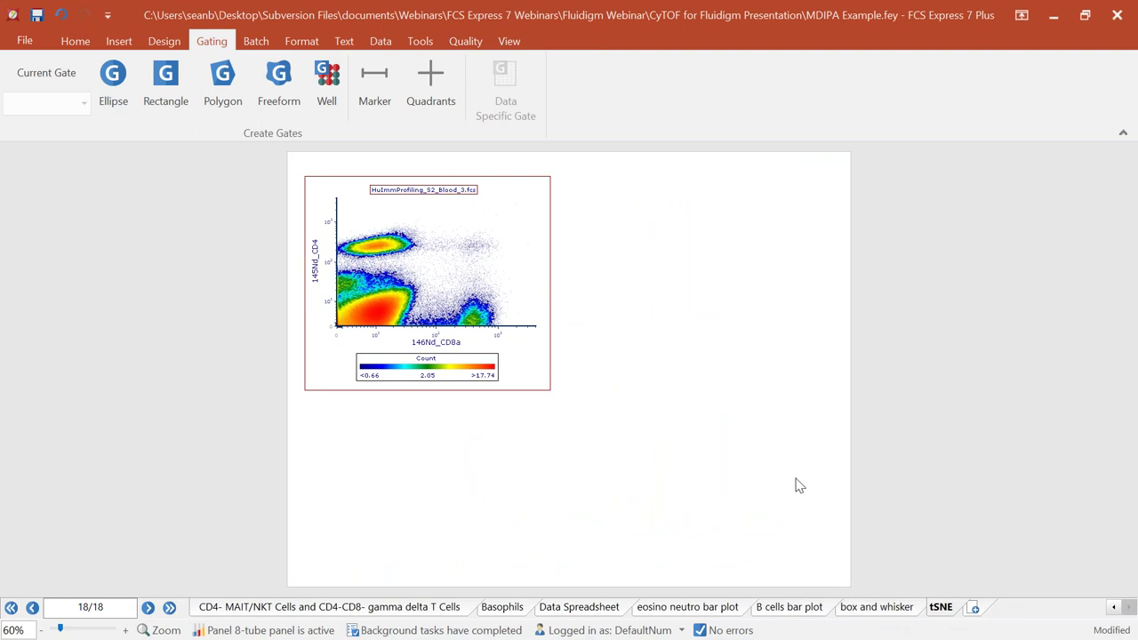
pyautogui.click(805, 608)
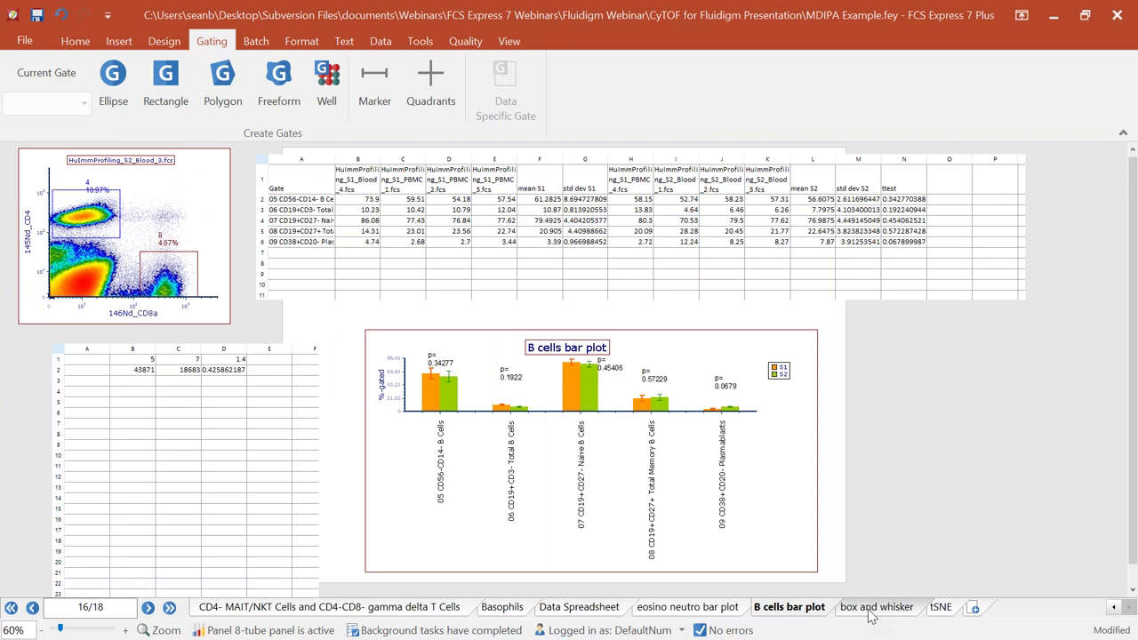
pyautogui.click(873, 612)
pyautogui.click(940, 609)
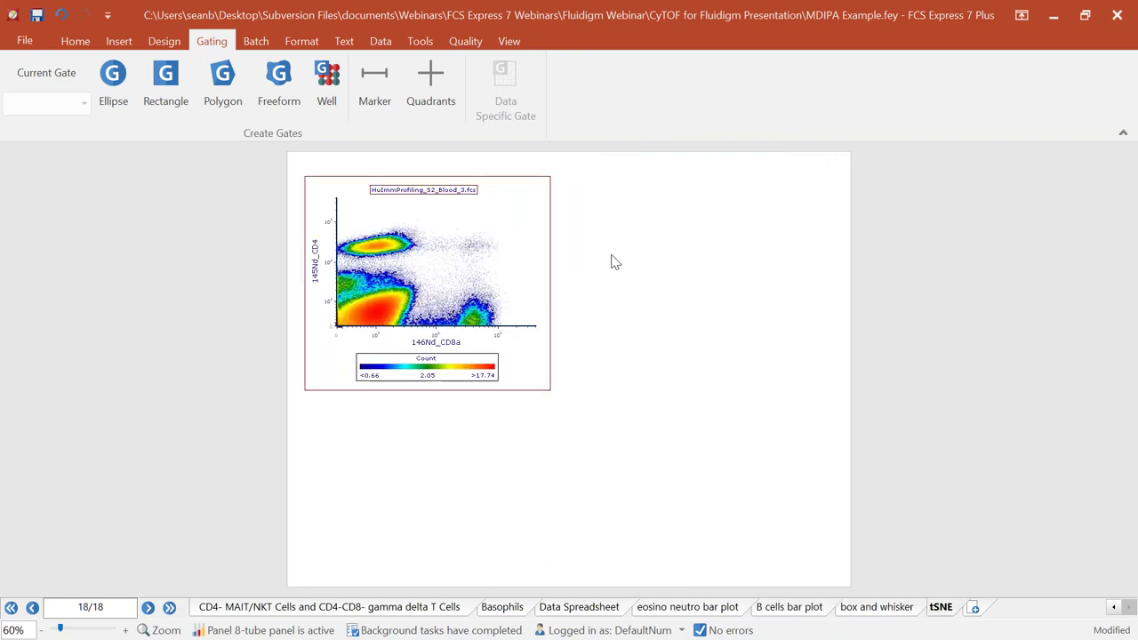
pyautogui.click(524, 166)
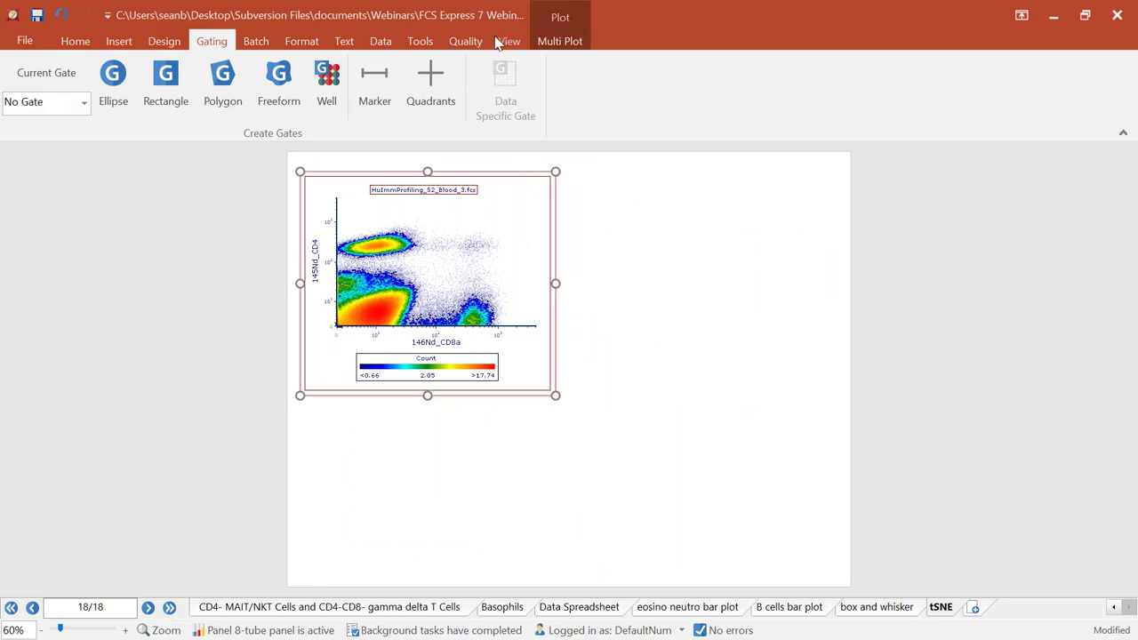
pyautogui.click(418, 41)
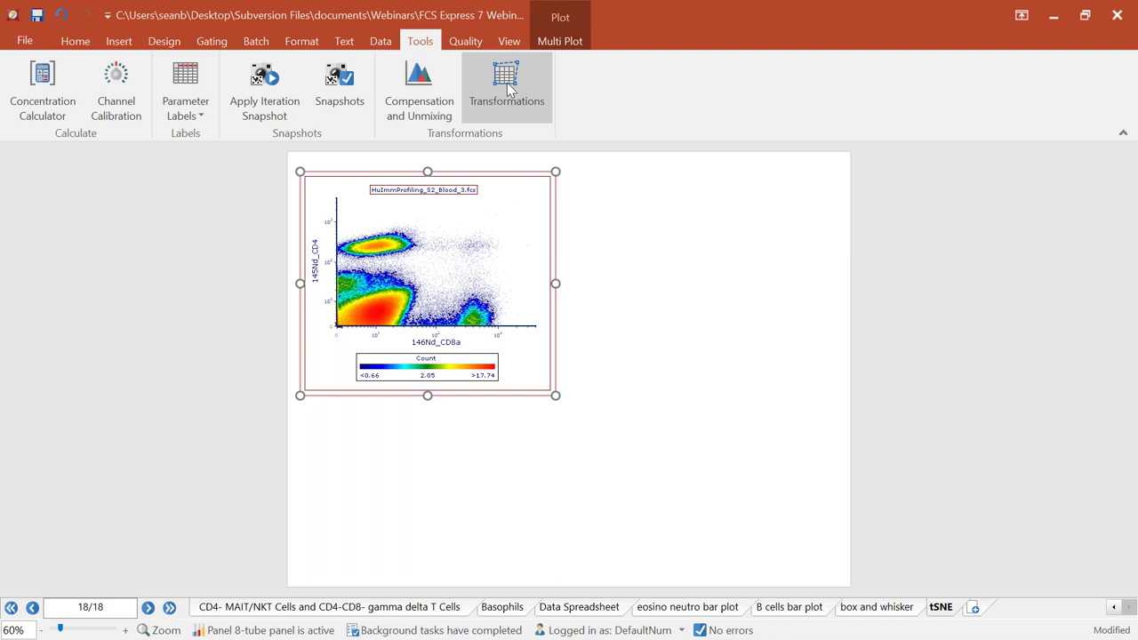
pyautogui.click(506, 83)
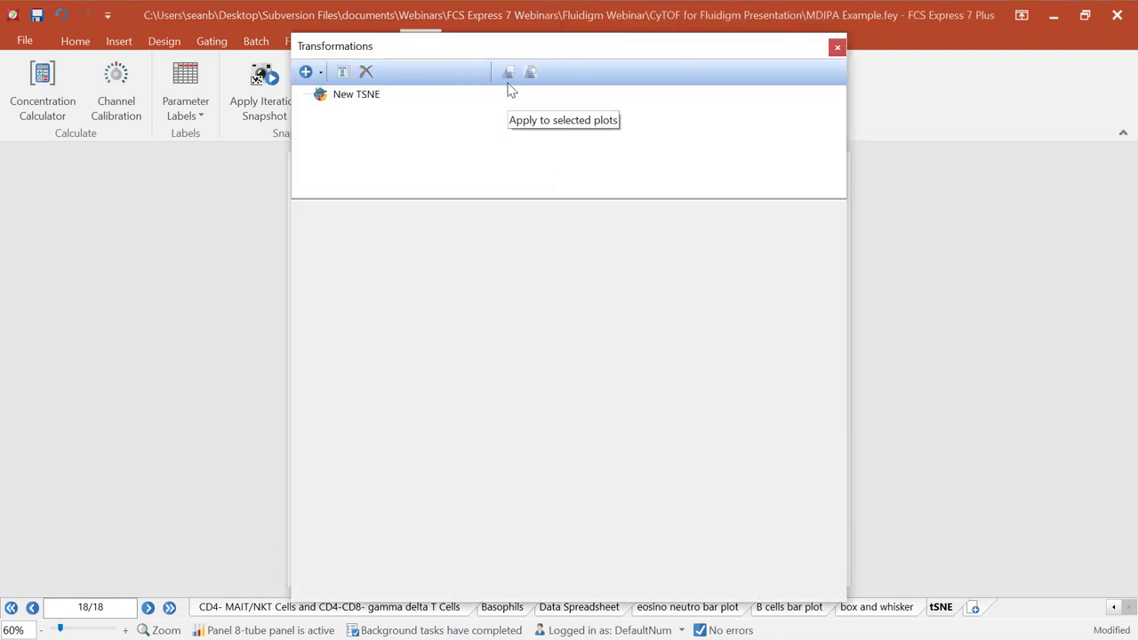
pyautogui.moveTo(455, 45); pyautogui.dragTo(756, 50)
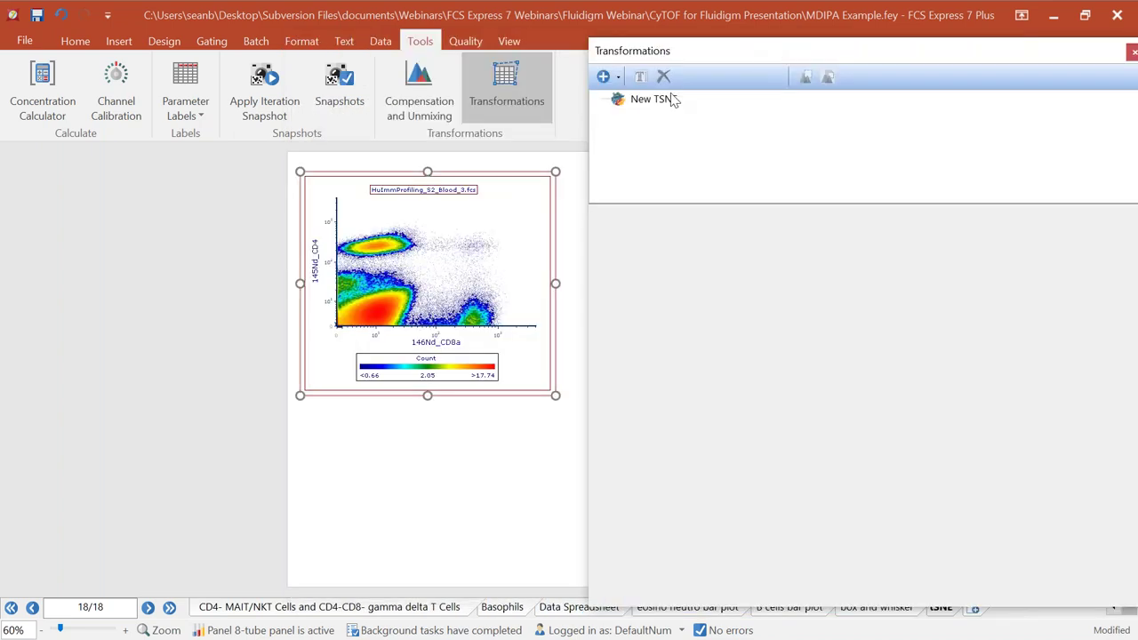
pyautogui.click(663, 101)
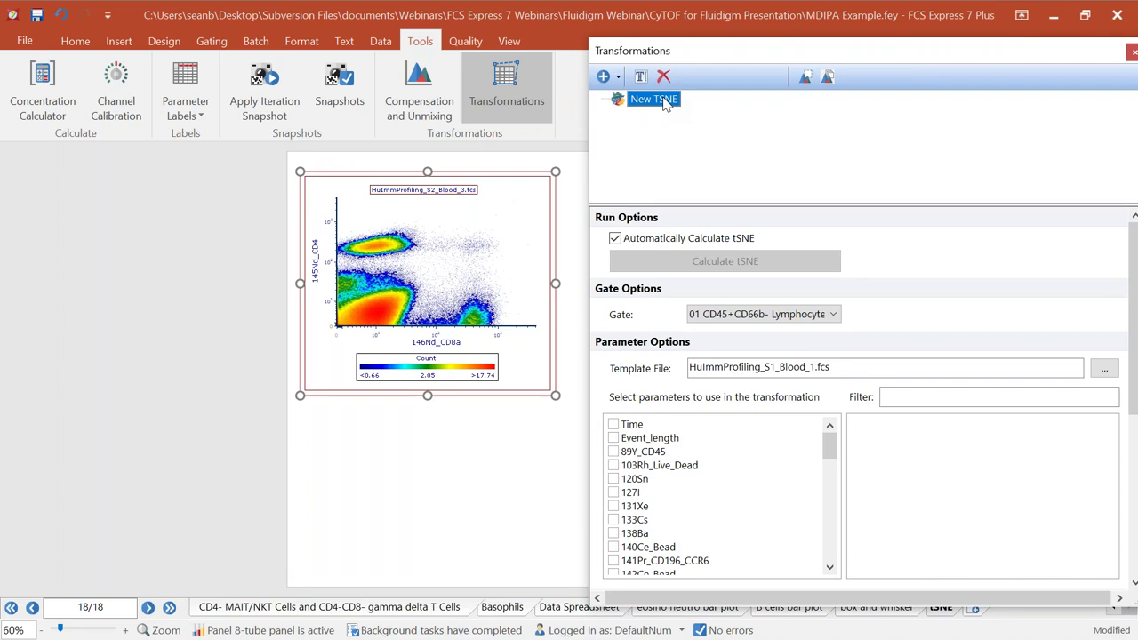
pyautogui.click(619, 77)
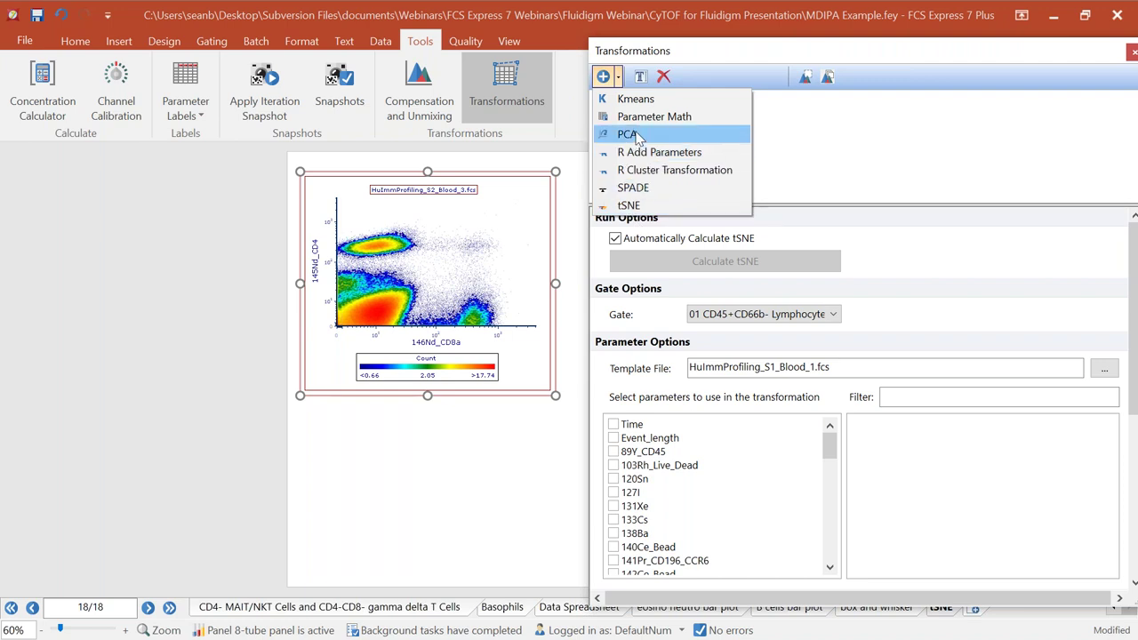
pyautogui.click(647, 206)
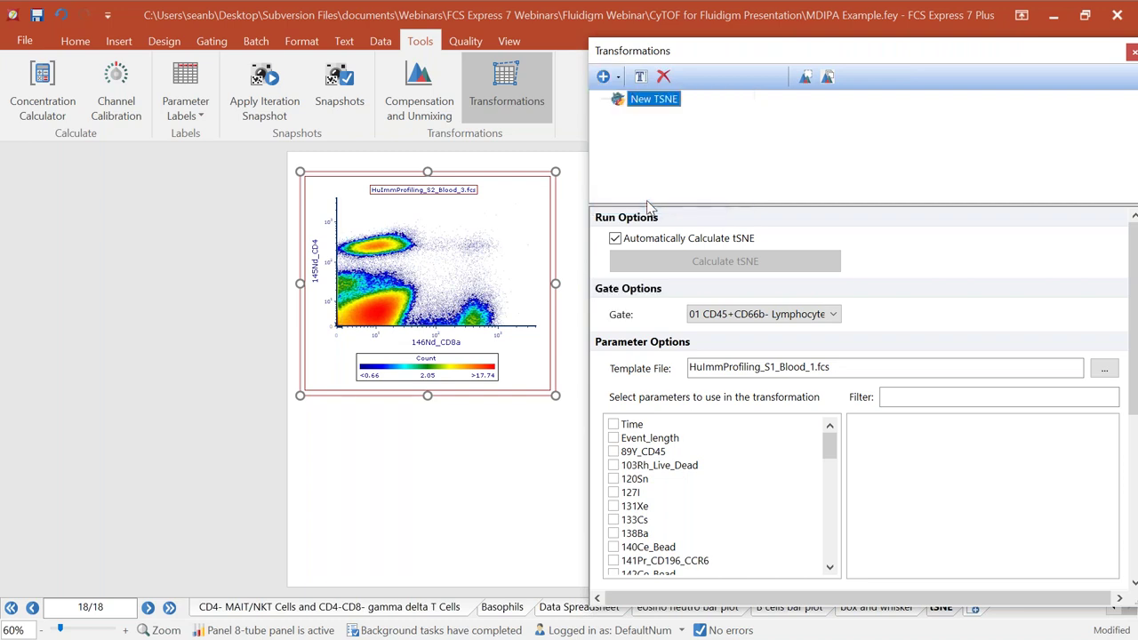
pyautogui.click(673, 152)
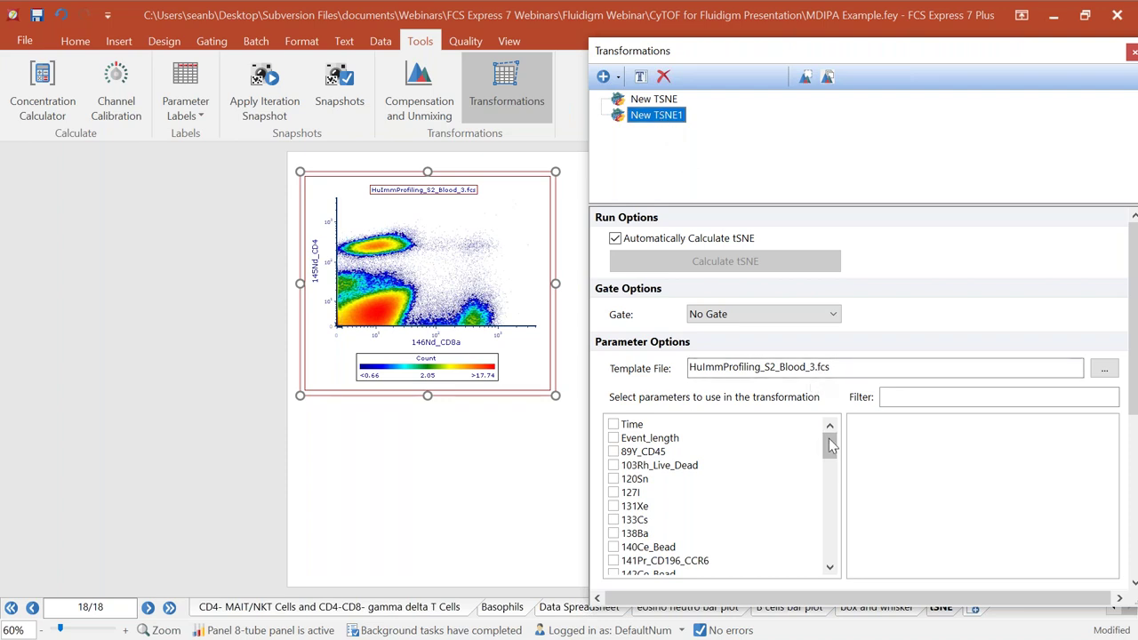
pyautogui.click(663, 77)
pyautogui.click(656, 105)
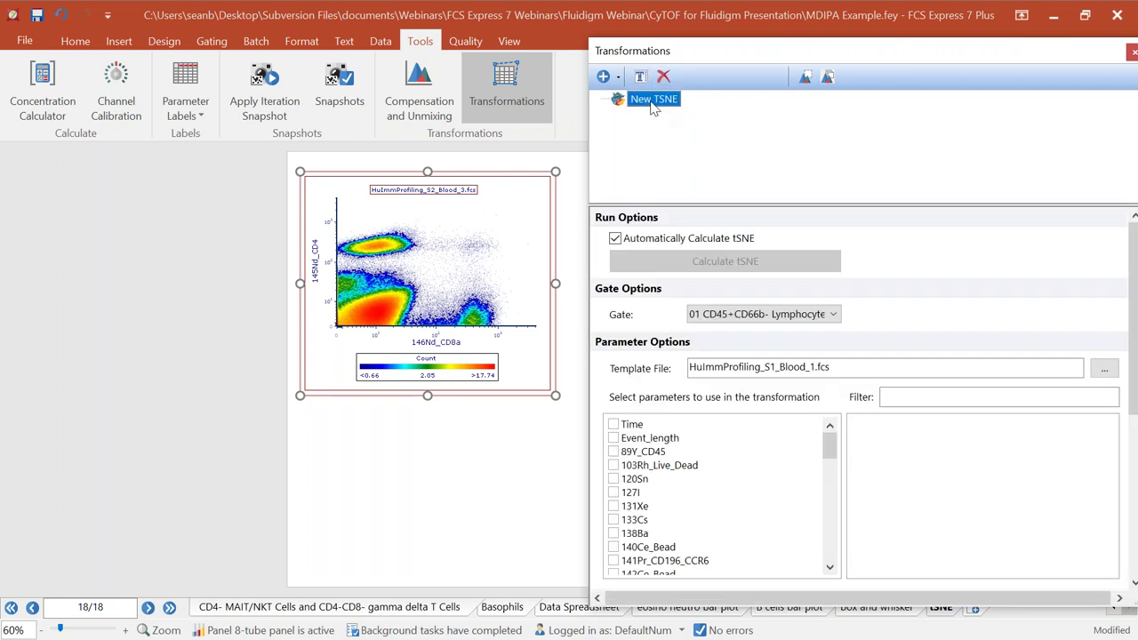
pyautogui.moveTo(802, 51); pyautogui.dragTo(787, 33)
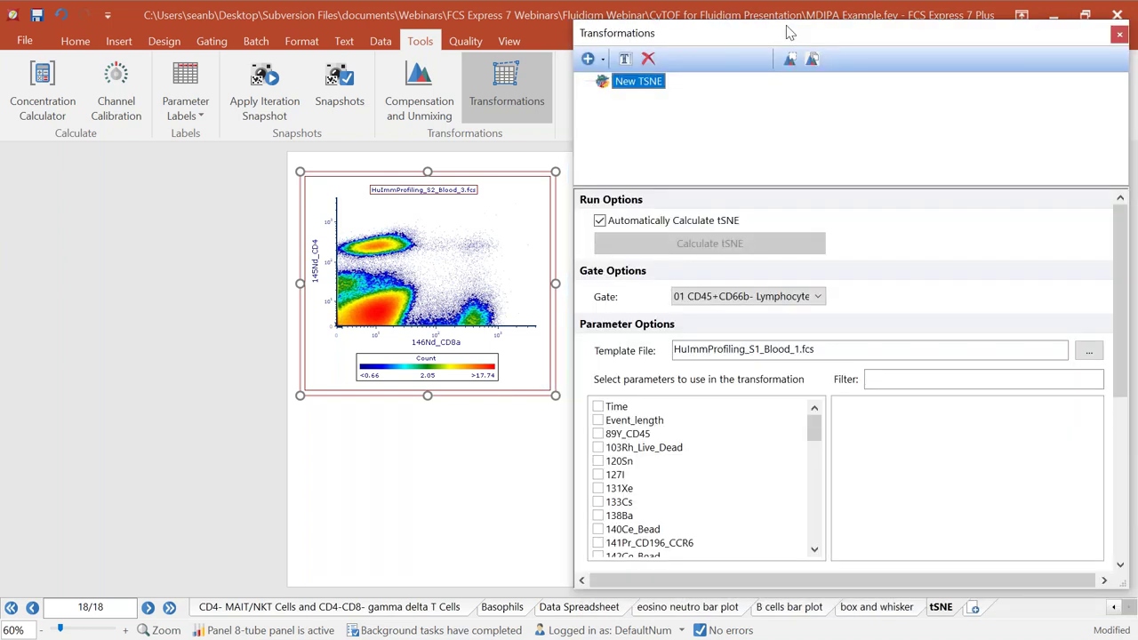
# Step: Keep the lymphocyte gate and tick 170Er_CD3 and 171Yb_CD20 as New TSNE parameters
pyautogui.click(817, 297)
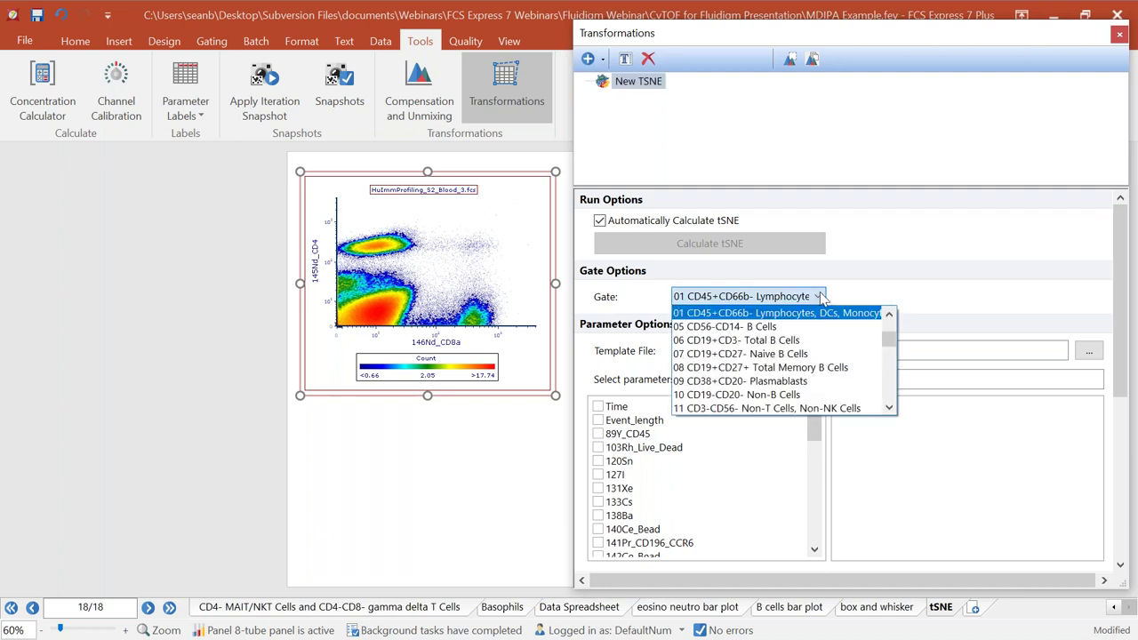
pyautogui.click(928, 271)
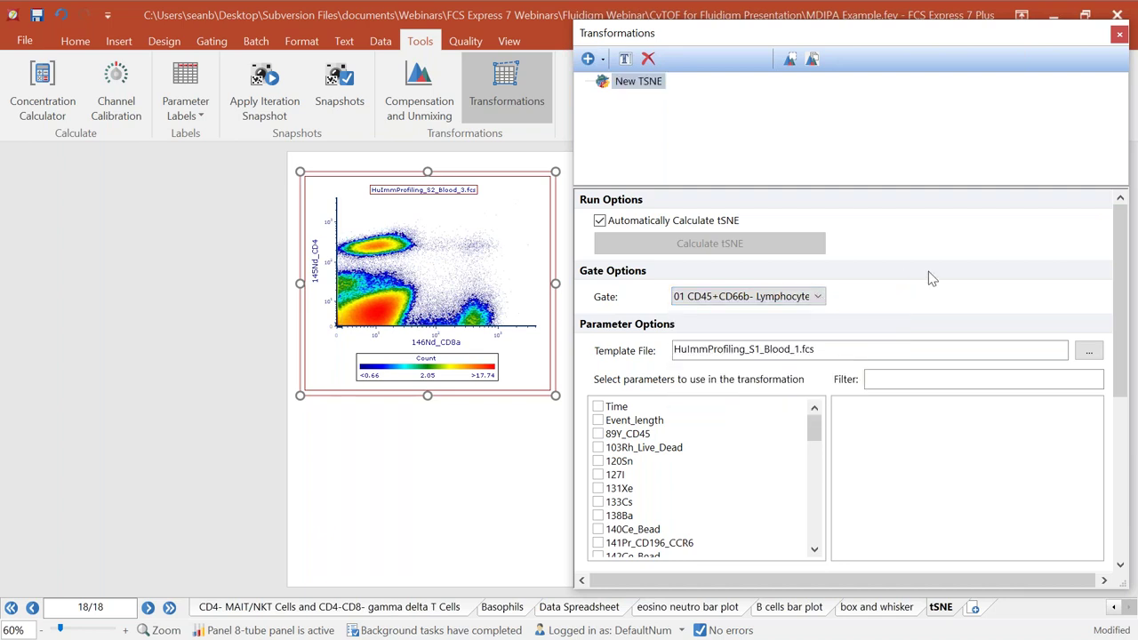
pyautogui.moveTo(1123, 252); pyautogui.dragTo(1123, 275)
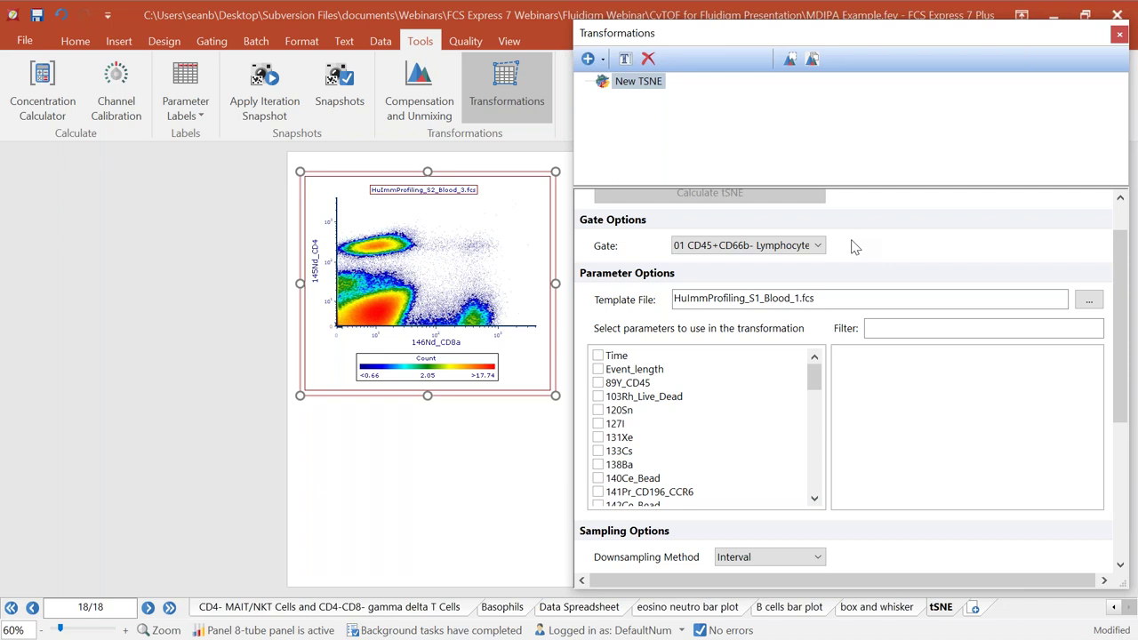
pyautogui.moveTo(813, 372); pyautogui.dragTo(819, 451)
pyautogui.click(647, 427)
pyautogui.click(598, 438)
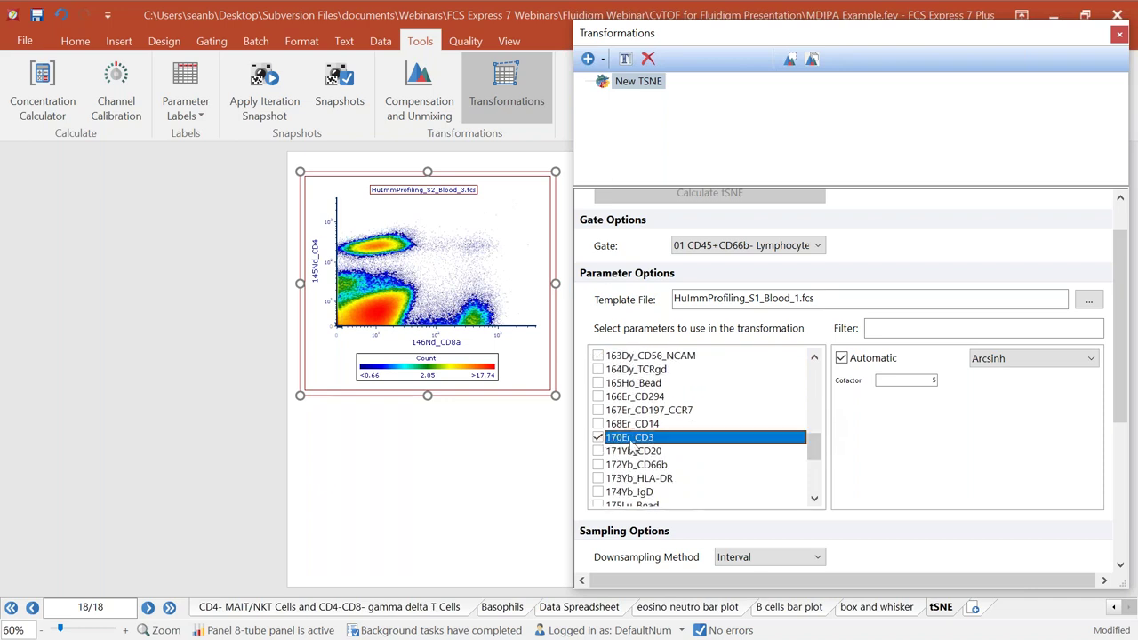
pyautogui.click(598, 451)
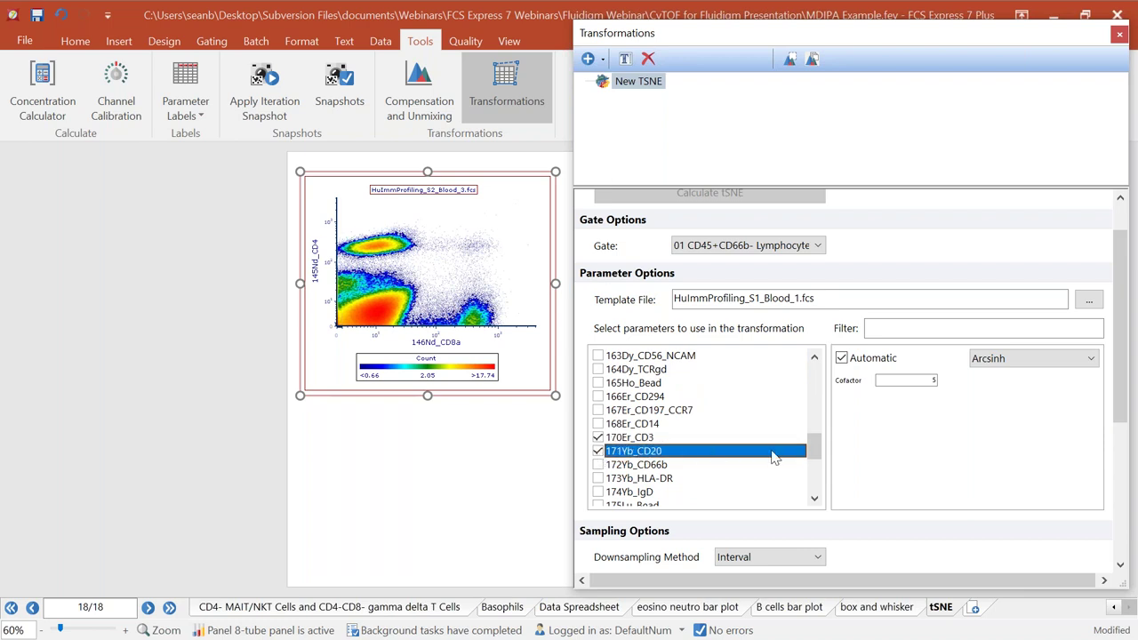
pyautogui.moveTo(813, 452); pyautogui.dragTo(813, 455)
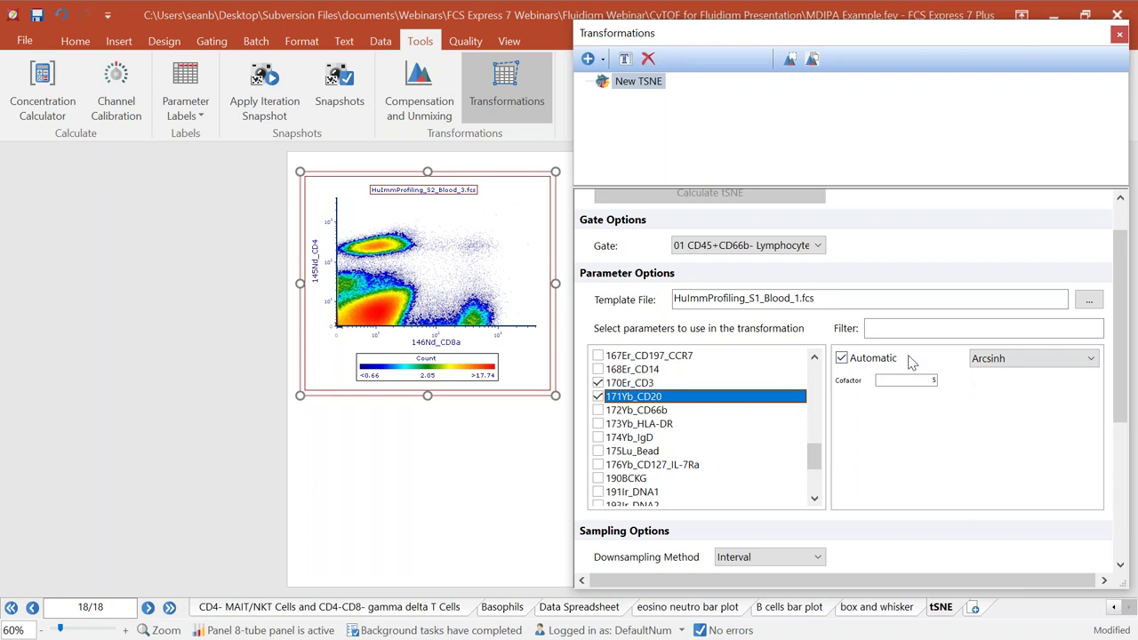
# Step: Reposition the Transformations panel and drag New TSNE toward the density plot
pyautogui.moveTo(834, 40); pyautogui.dragTo(831, 27)
pyautogui.moveTo(1125, 245); pyautogui.dragTo(1132, 392)
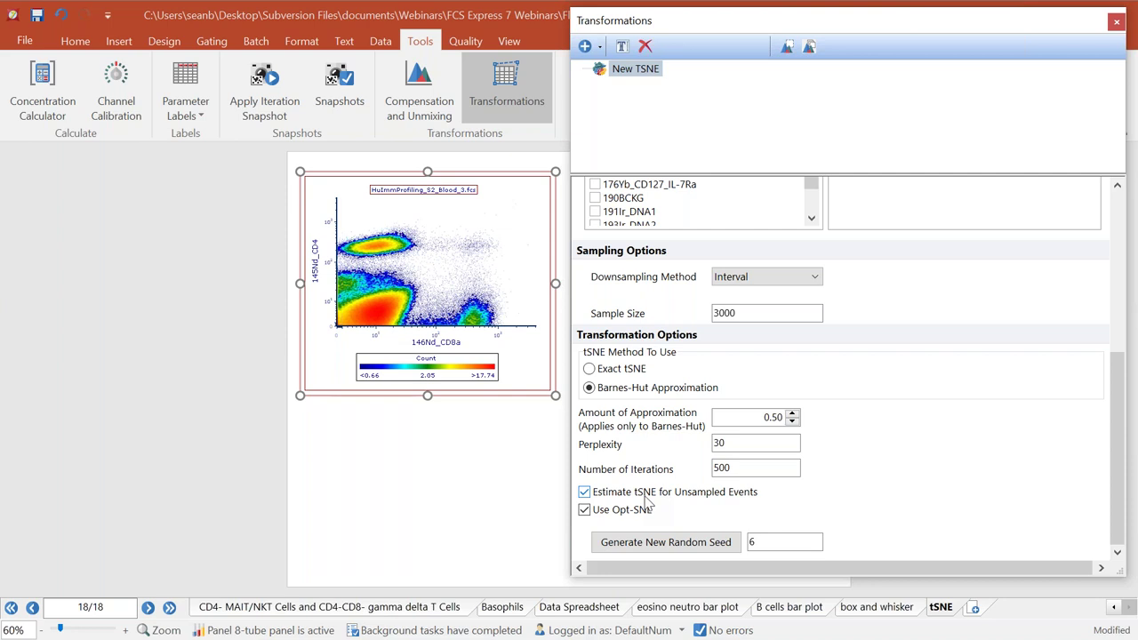
pyautogui.moveTo(739, 28); pyautogui.dragTo(745, 29)
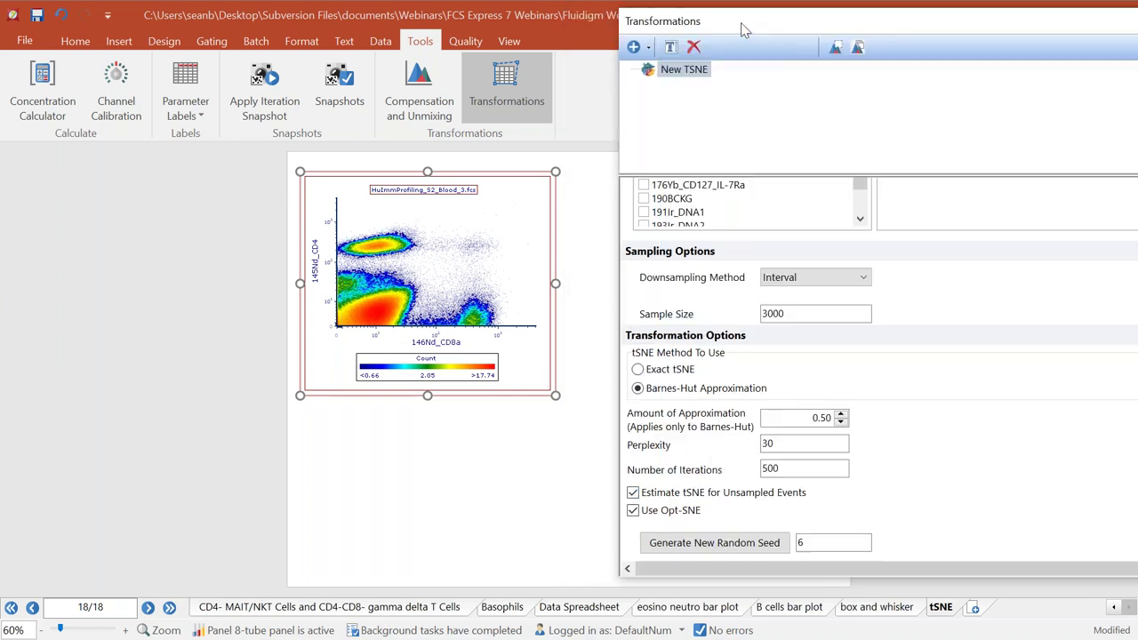
pyautogui.moveTo(692, 70); pyautogui.dragTo(457, 197)
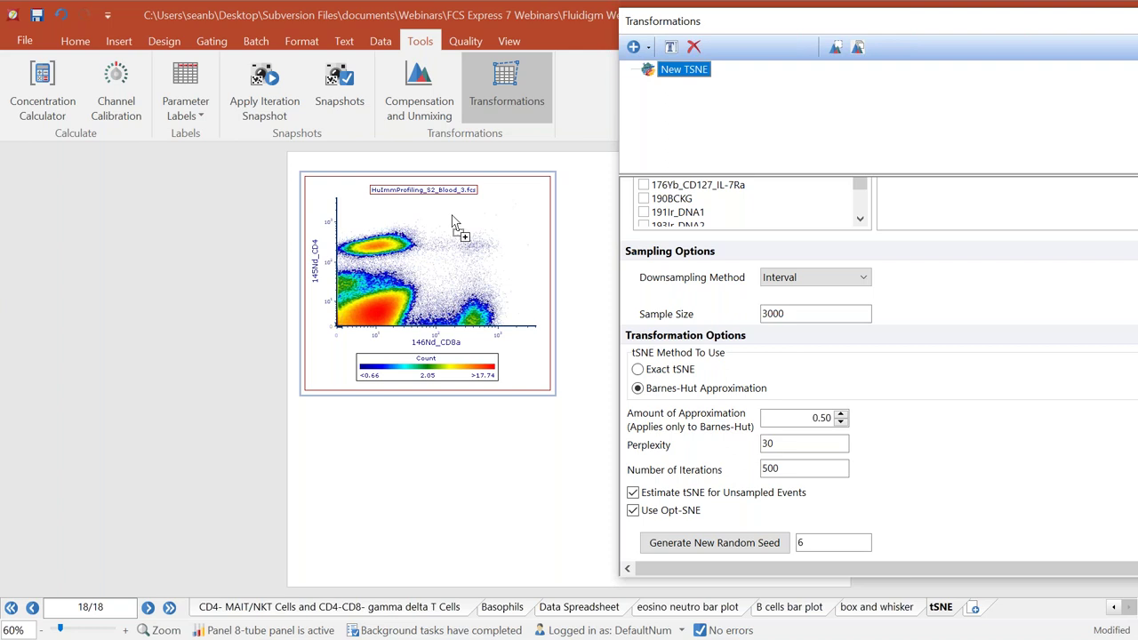
# Step: Apply New TSNE to the density plot and set its x-axis to tSNE X
pyautogui.moveTo(451, 223); pyautogui.dragTo(423, 214)
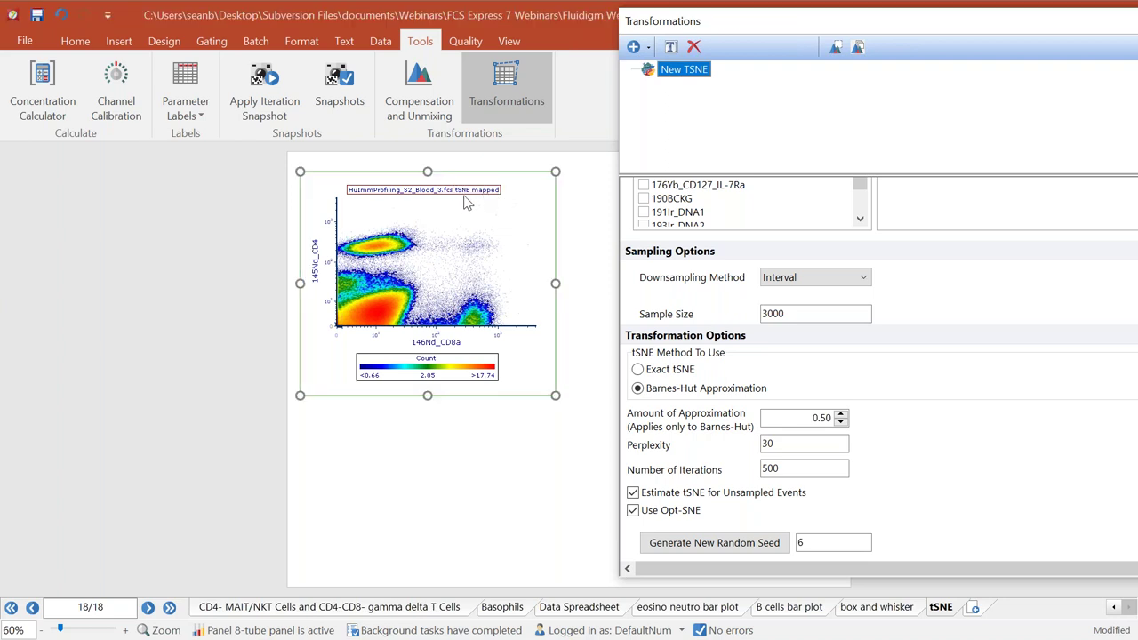
pyautogui.click(424, 343)
pyautogui.moveTo(523, 383); pyautogui.dragTo(529, 483)
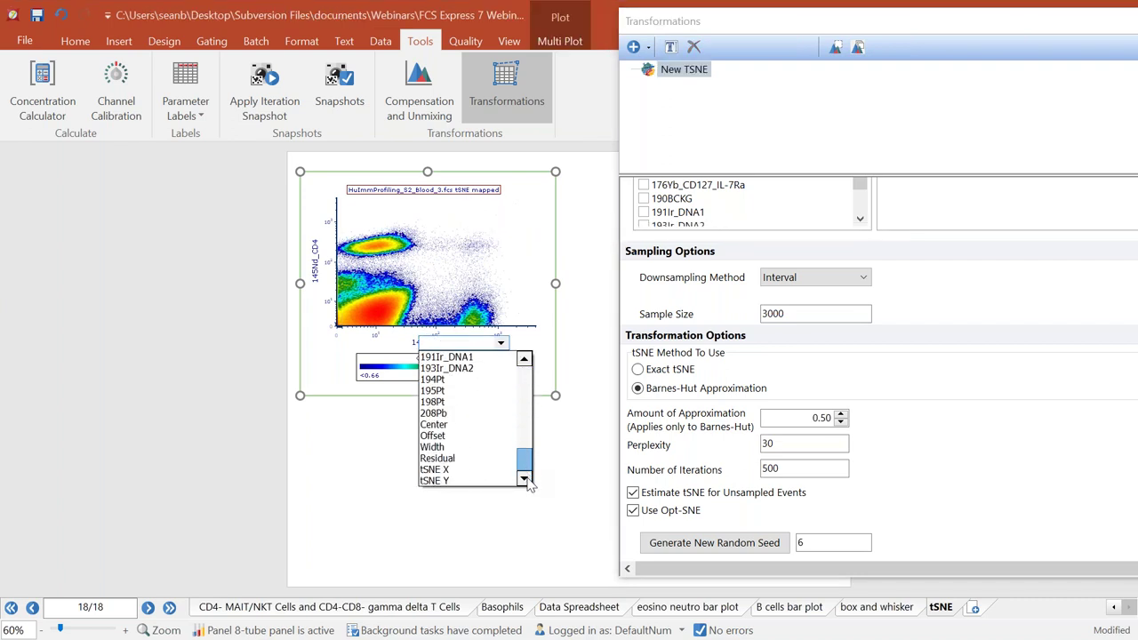
pyautogui.click(456, 470)
# Step: Set the y-axis to tSNE Y and undock the Transformations panel as a floating window
pyautogui.click(314, 258)
pyautogui.write('ts')
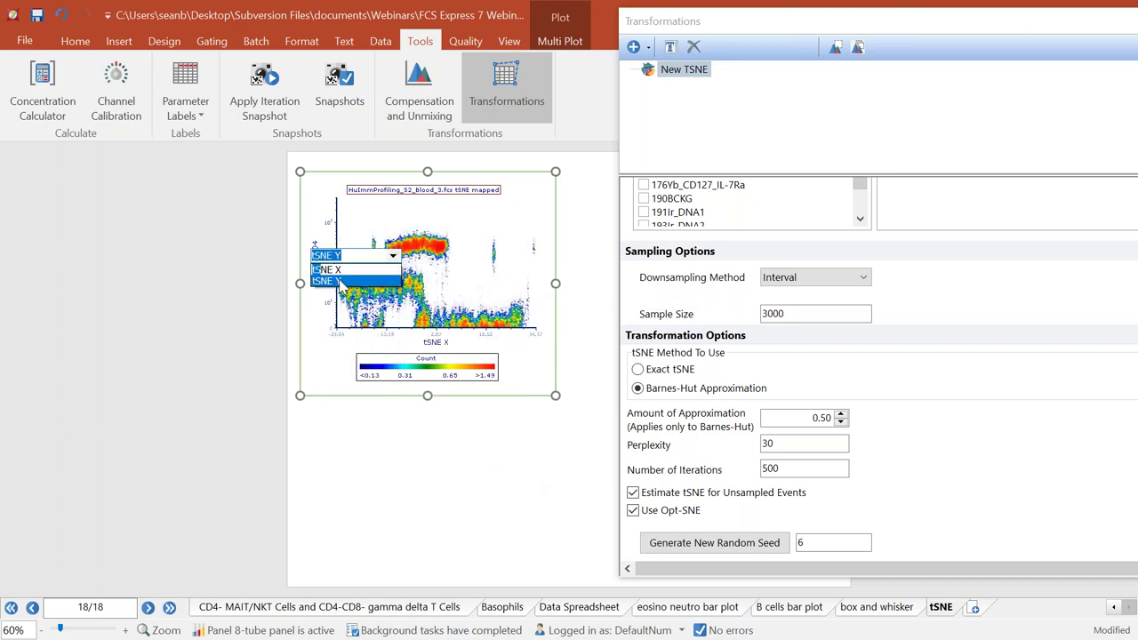
pyautogui.click(339, 281)
pyautogui.moveTo(966, 29); pyautogui.dragTo(698, 174)
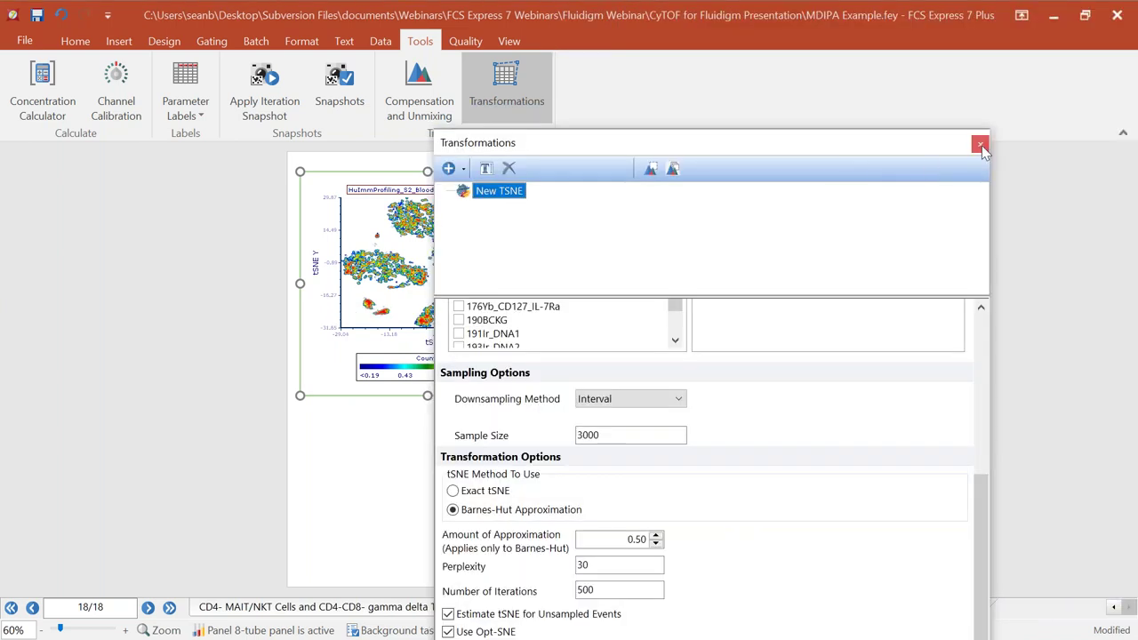
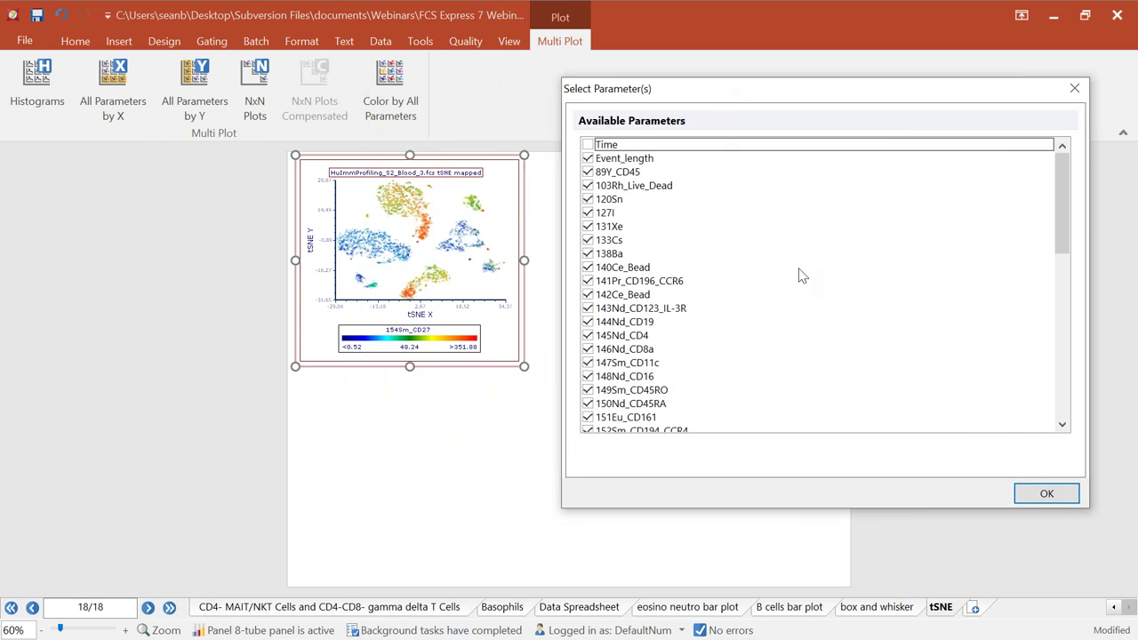
# Step: Clear the parameter selection and check CD19, CD4, CD8a, CD11c, CD45RO and CD45RA
pyautogui.click(849, 299)
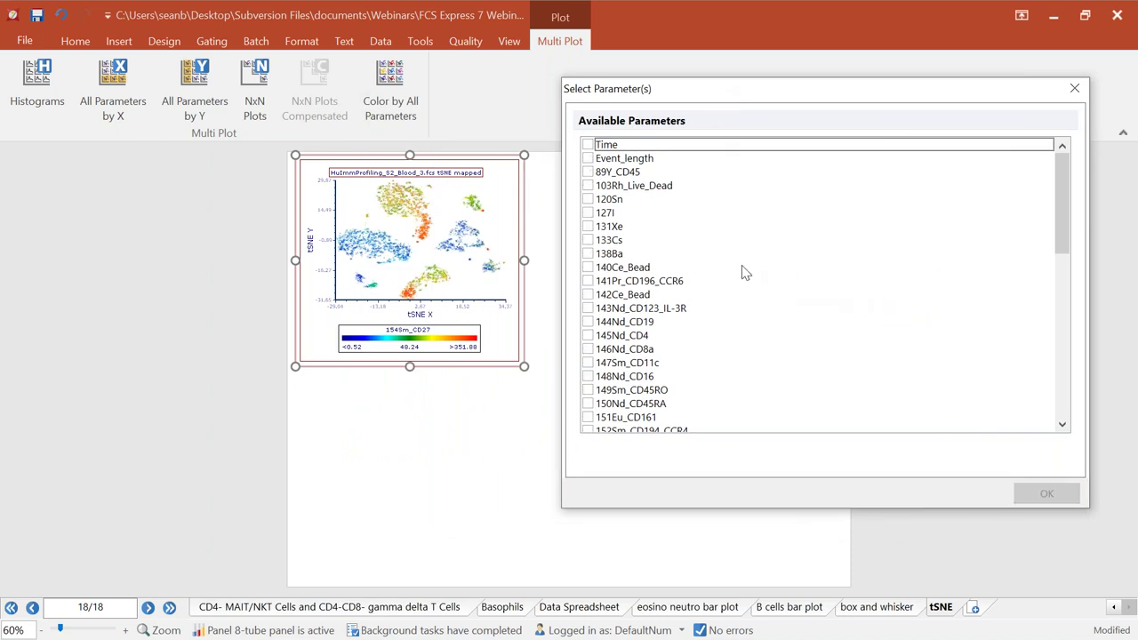
pyautogui.click(588, 322)
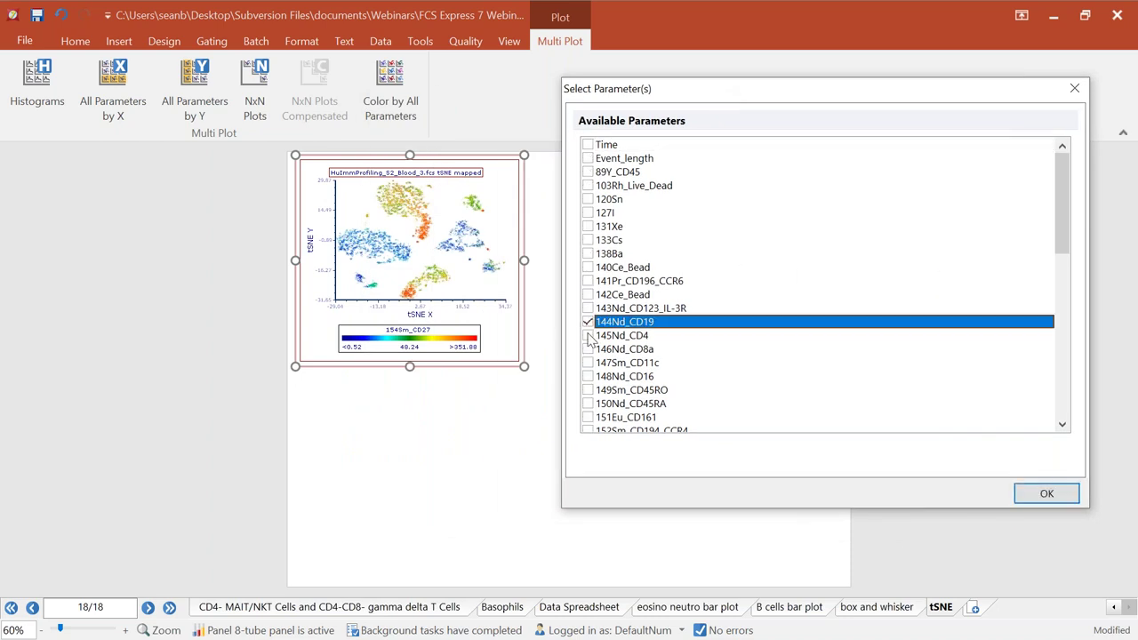
pyautogui.click(587, 335)
pyautogui.click(588, 348)
pyautogui.click(588, 363)
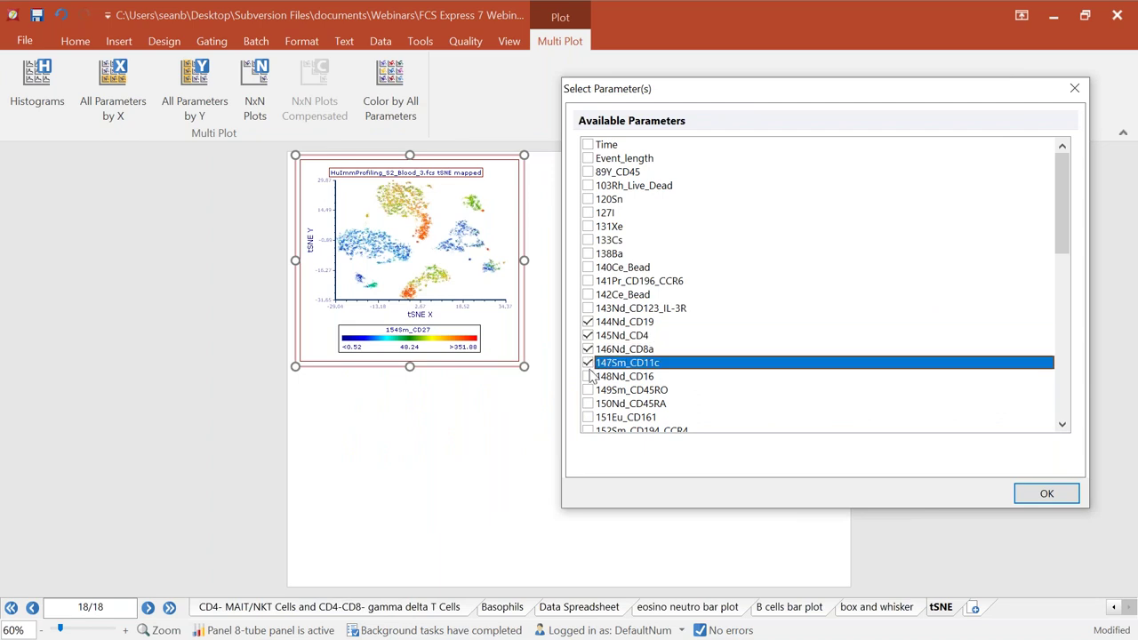
pyautogui.click(587, 389)
pyautogui.click(588, 403)
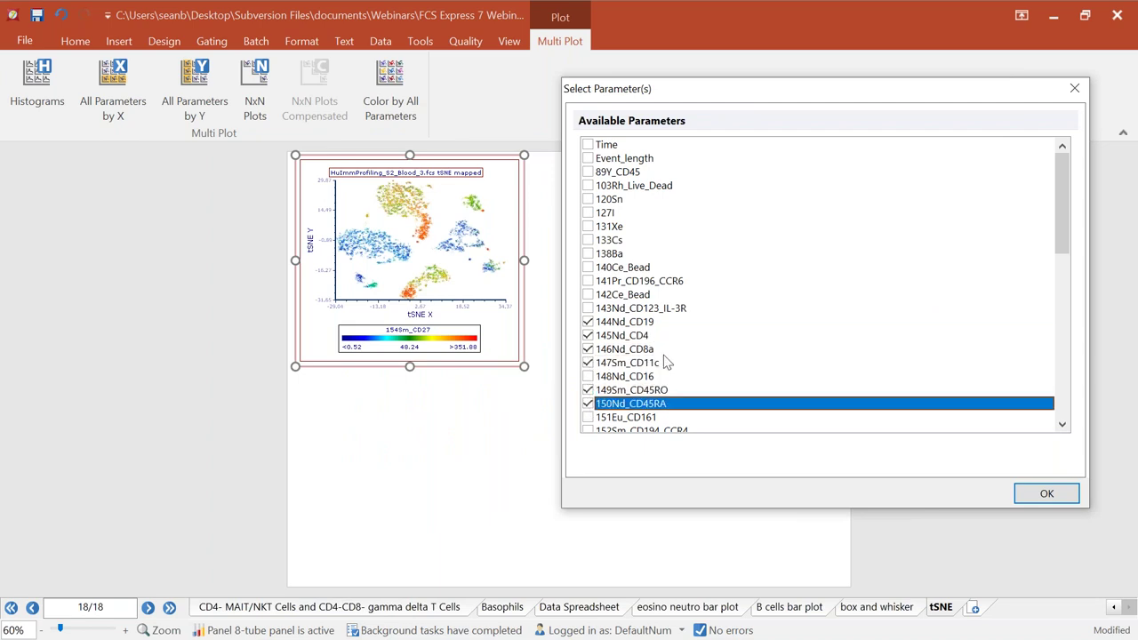
# Step: Add CD3, CD20 and HLA-DR to the selection and build the 3×3 tSNE grid
pyautogui.scroll(-5, 720, 325)
pyautogui.scroll(-3, 720, 326)
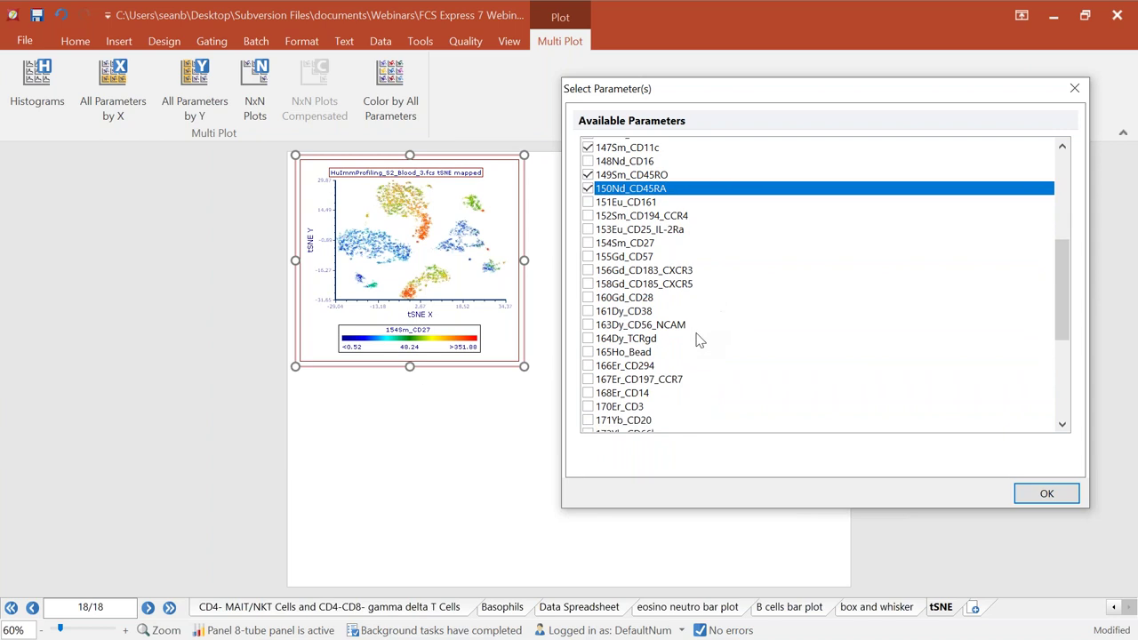
pyautogui.click(588, 335)
pyautogui.click(588, 349)
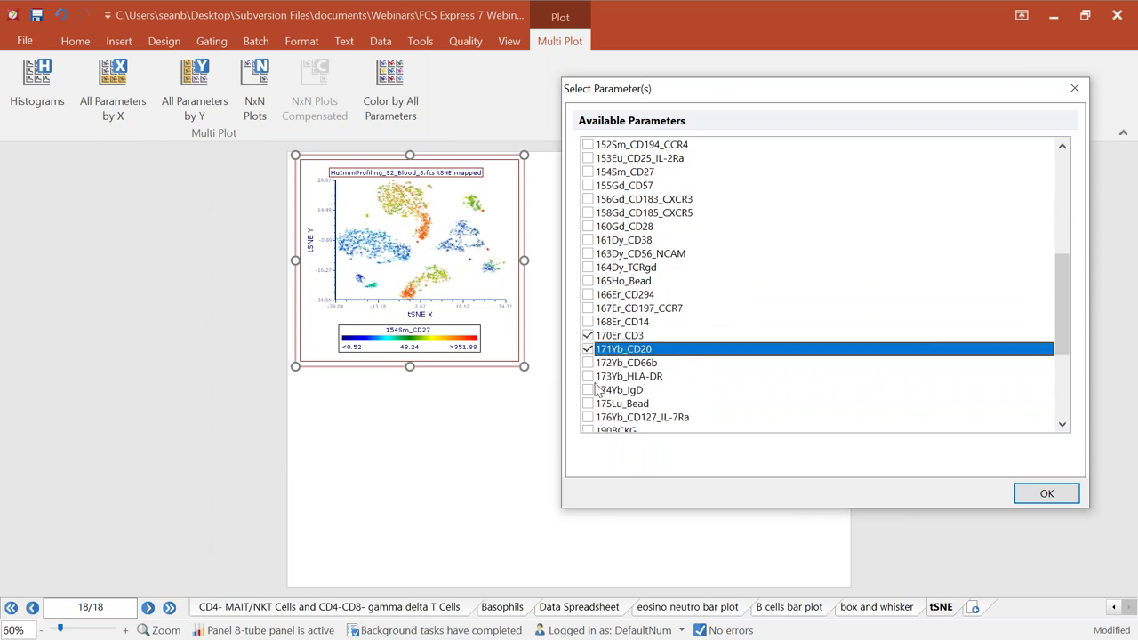
pyautogui.click(588, 376)
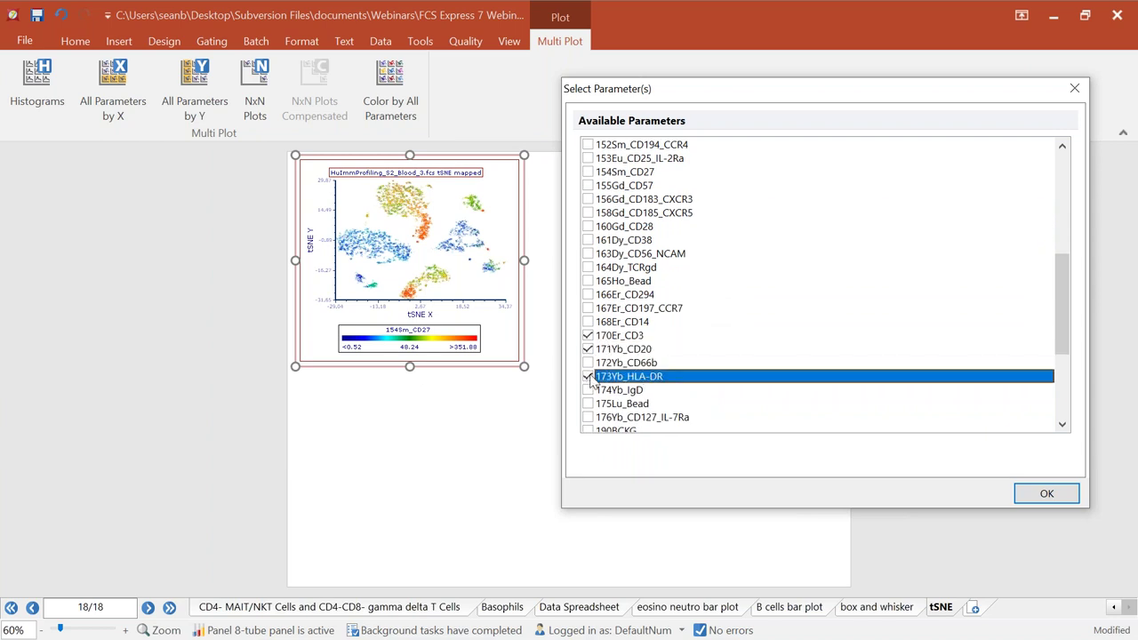
pyautogui.click(1048, 494)
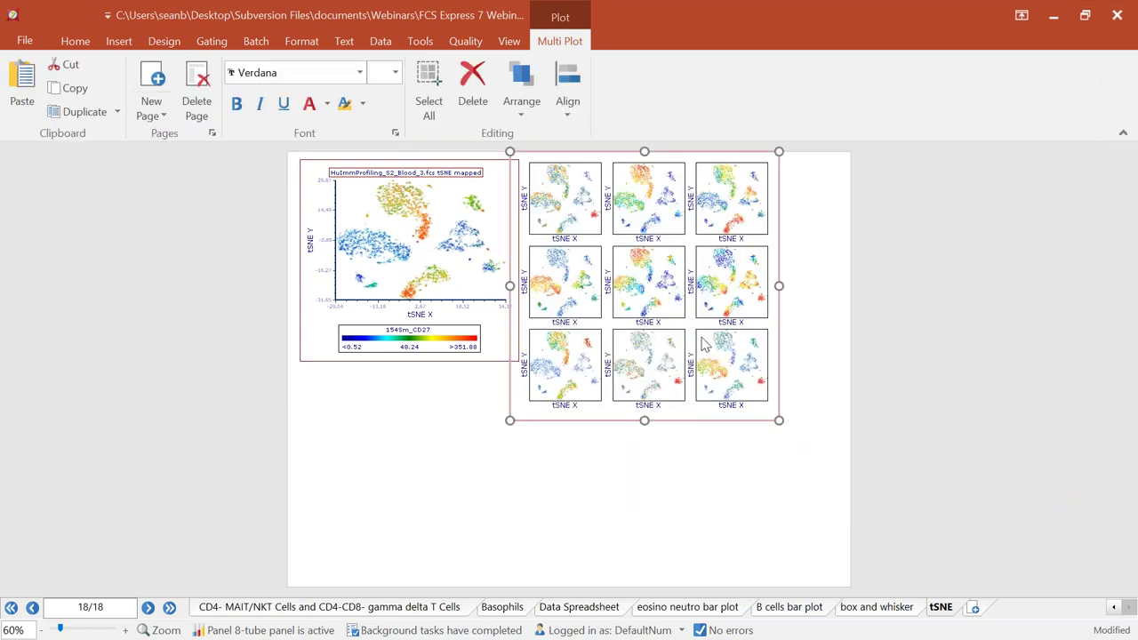
# Step: Enlarge the tSNE grid and make colour-scale legends visible under all nine plots
pyautogui.moveTo(779, 420); pyautogui.dragTo(916, 499)
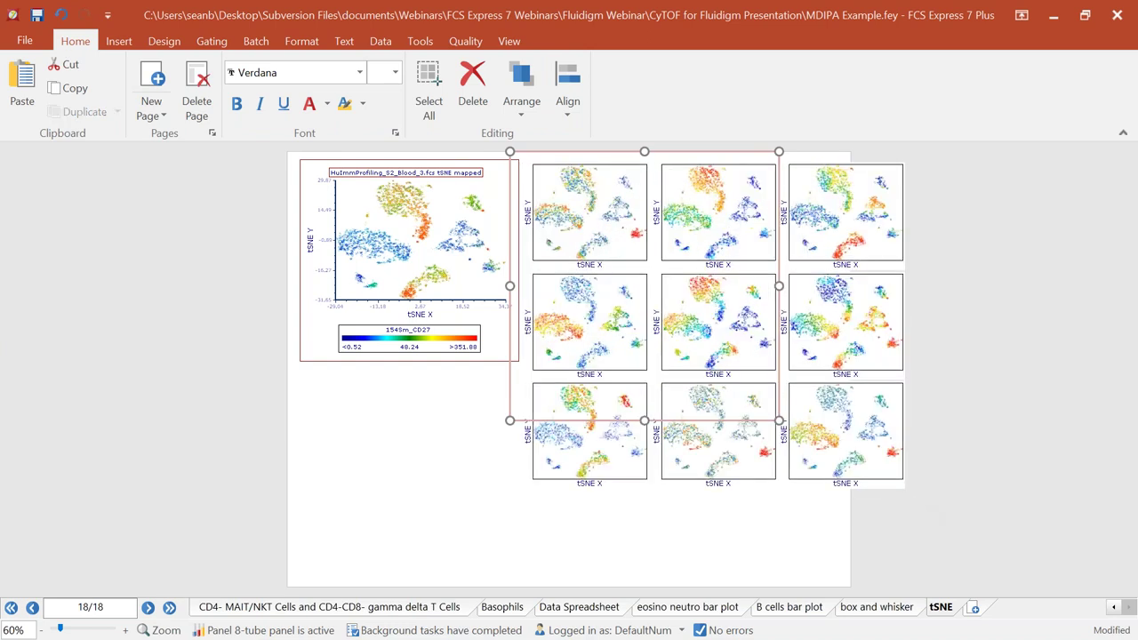
pyautogui.click(301, 41)
pyautogui.click(480, 112)
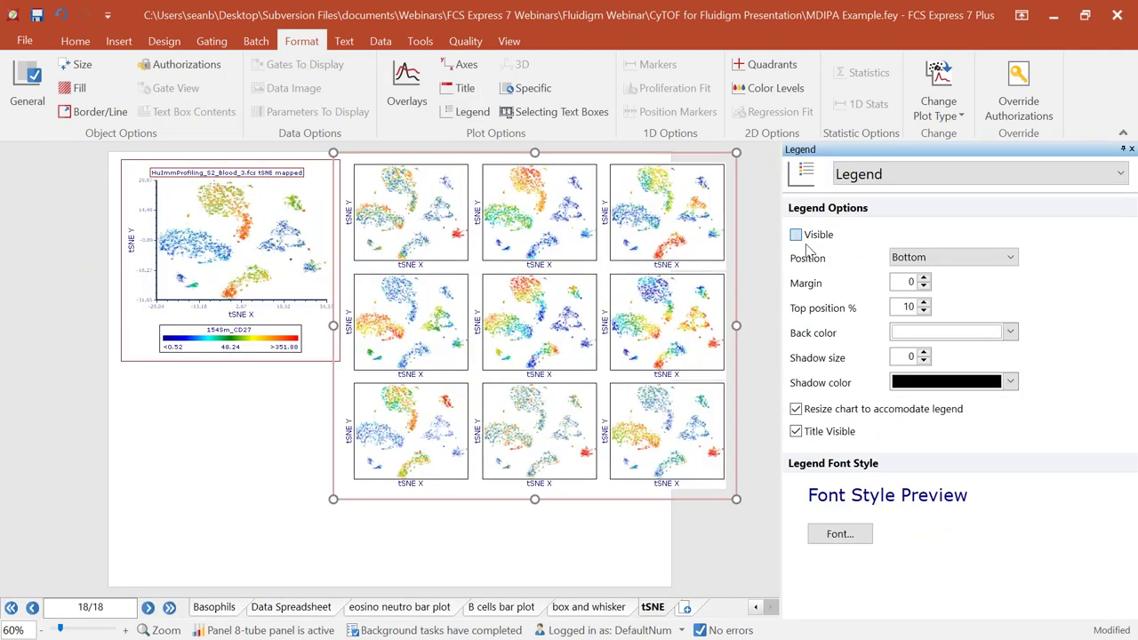
pyautogui.click(795, 236)
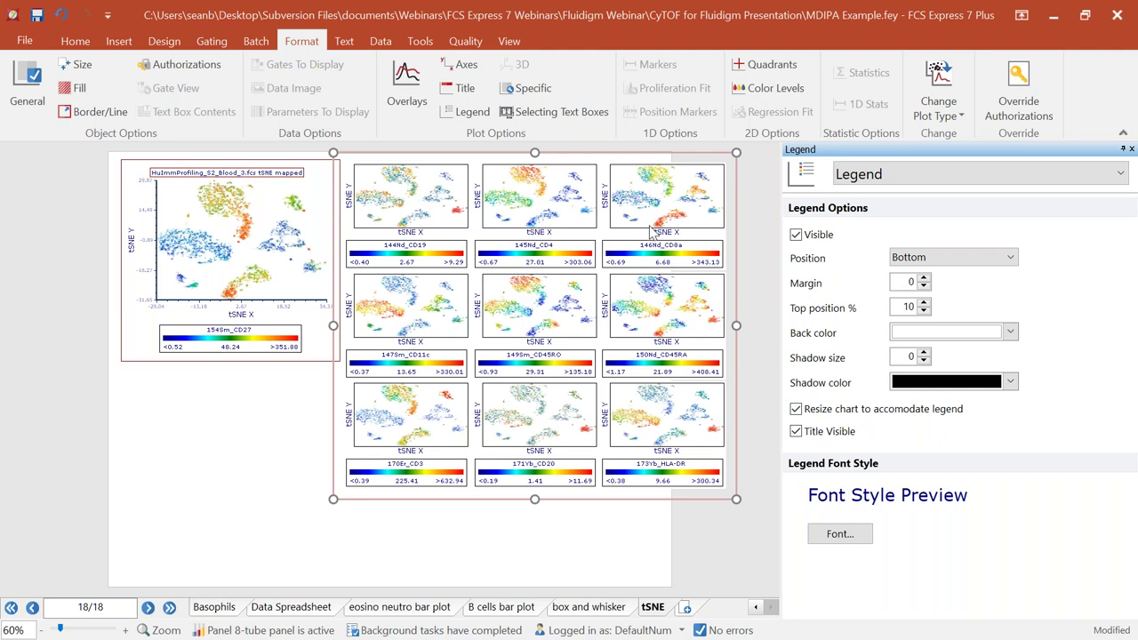
# Step: Shrink the legend-equipped grid to fit beside the CD27-coloured tSNE plot
pyautogui.click(1131, 150)
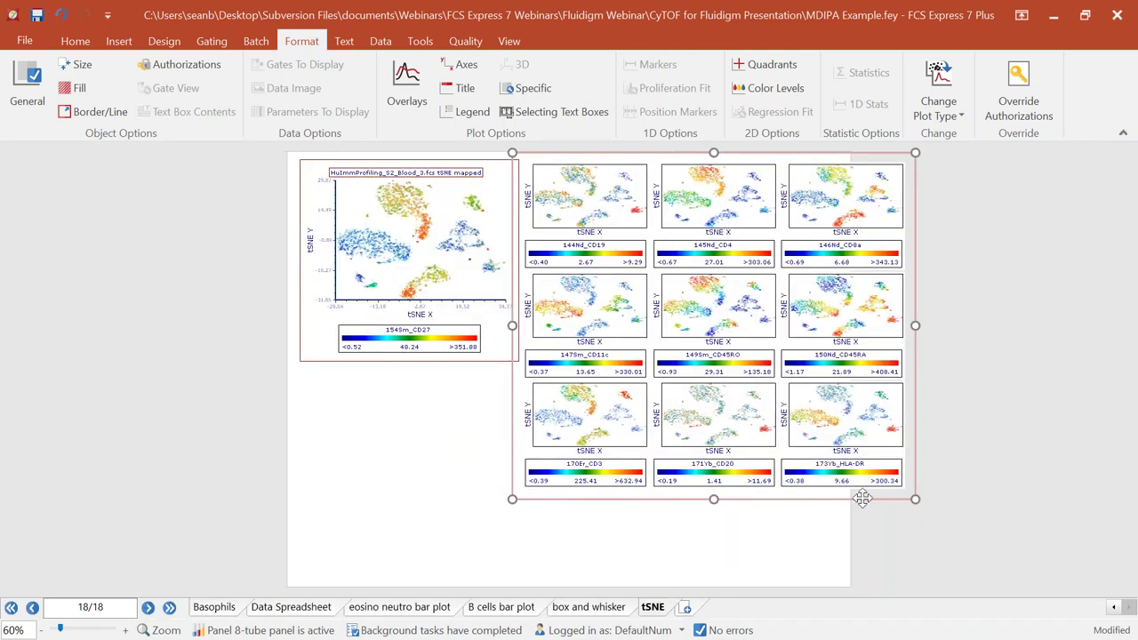
pyautogui.moveTo(916, 499); pyautogui.dragTo(836, 392)
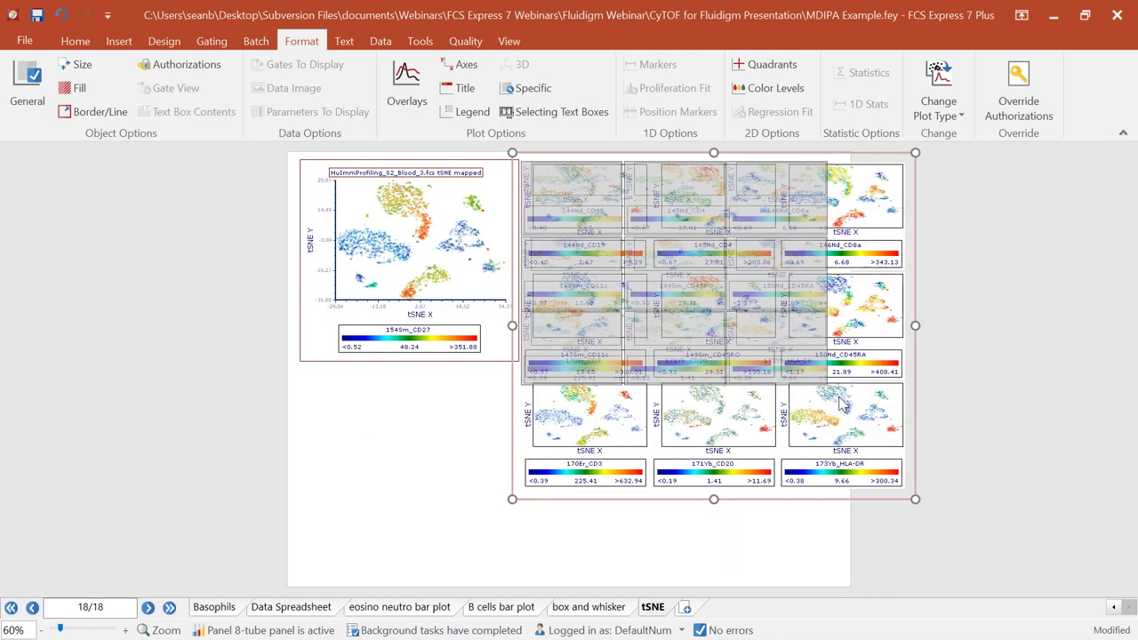
pyautogui.click(174, 344)
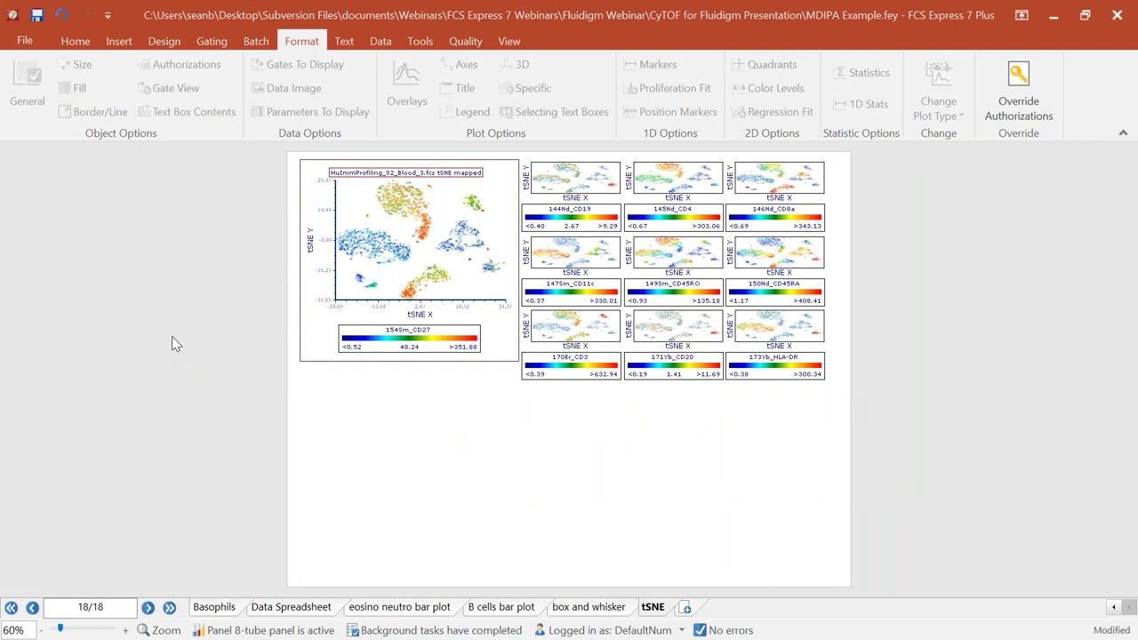
# Step: Draw a new gates heat map across the page below the tSNE plots
pyautogui.click(122, 43)
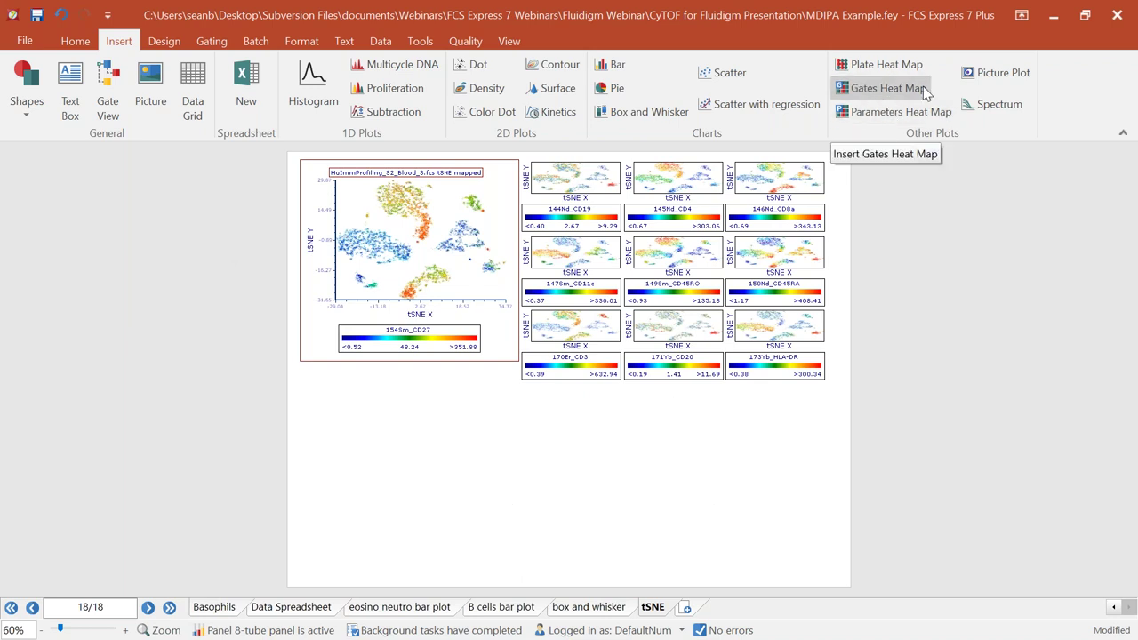
pyautogui.click(867, 93)
pyautogui.moveTo(75, 385); pyautogui.dragTo(1039, 471)
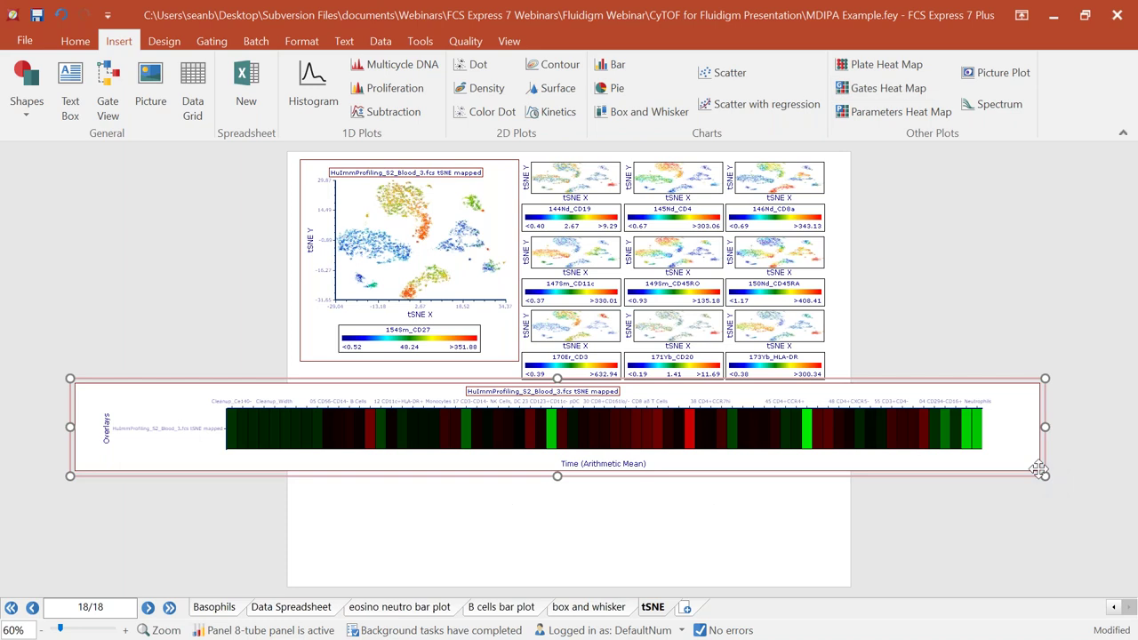
# Step: Colour the heat map by 145Nd_CD4 arithmetic mean and nudge it into position
pyautogui.click(576, 465)
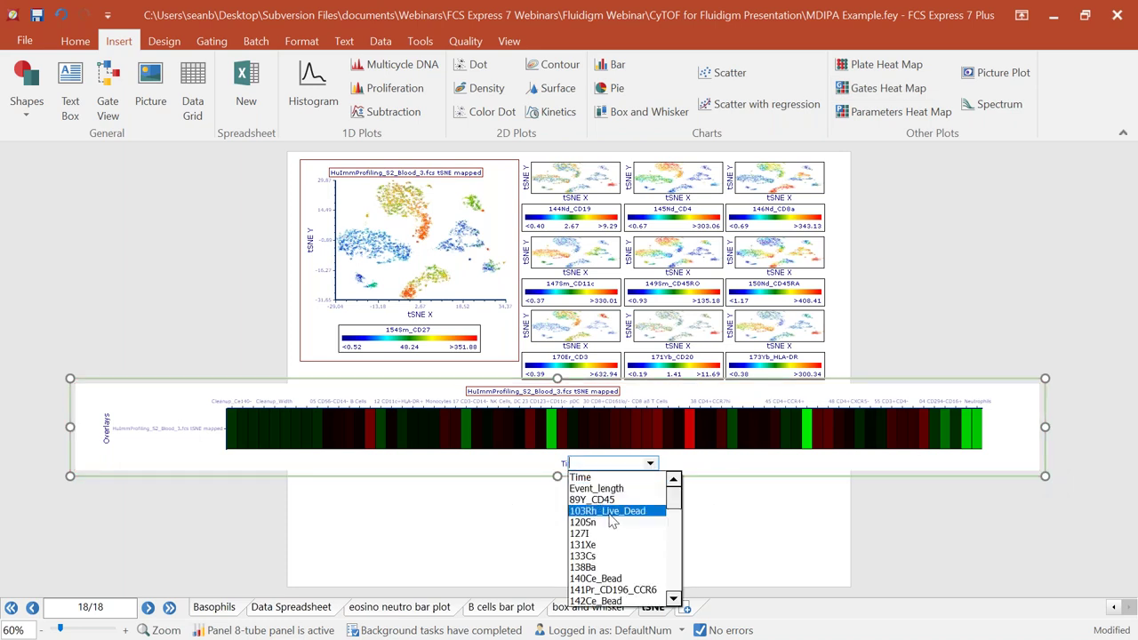
pyautogui.scroll(-3, 618, 529)
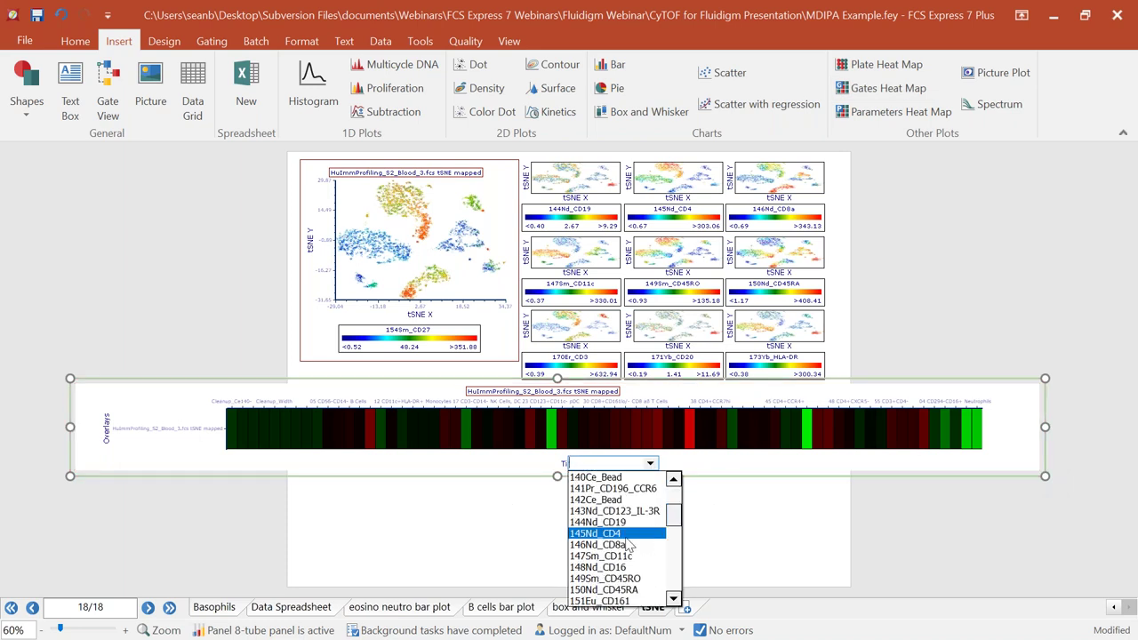
pyautogui.click(626, 534)
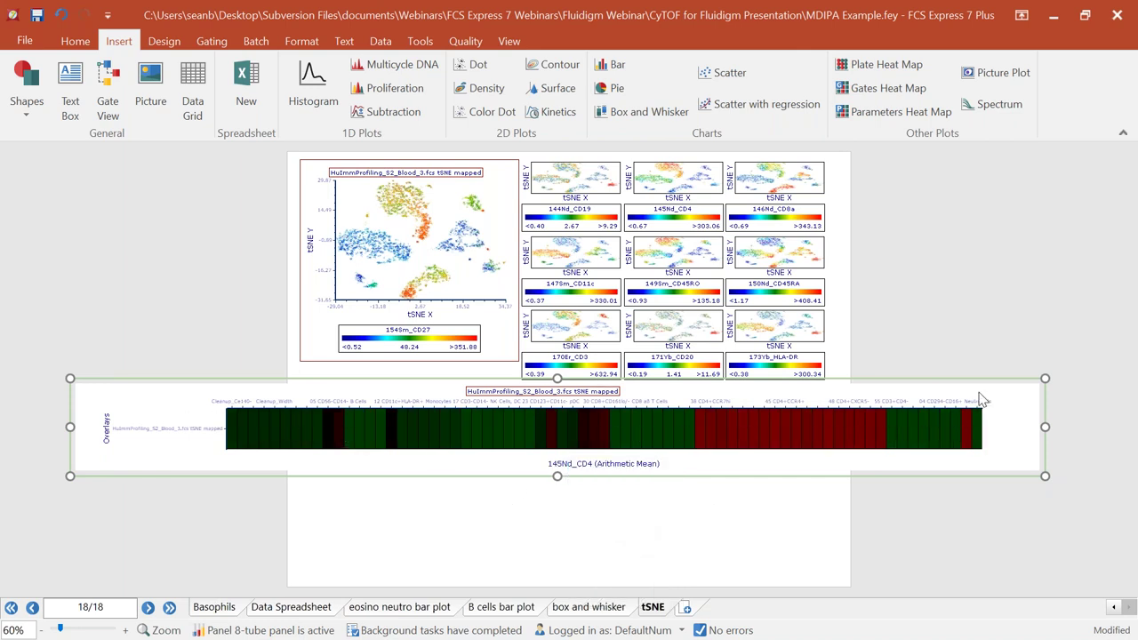
pyautogui.moveTo(952, 384); pyautogui.dragTo(948, 391)
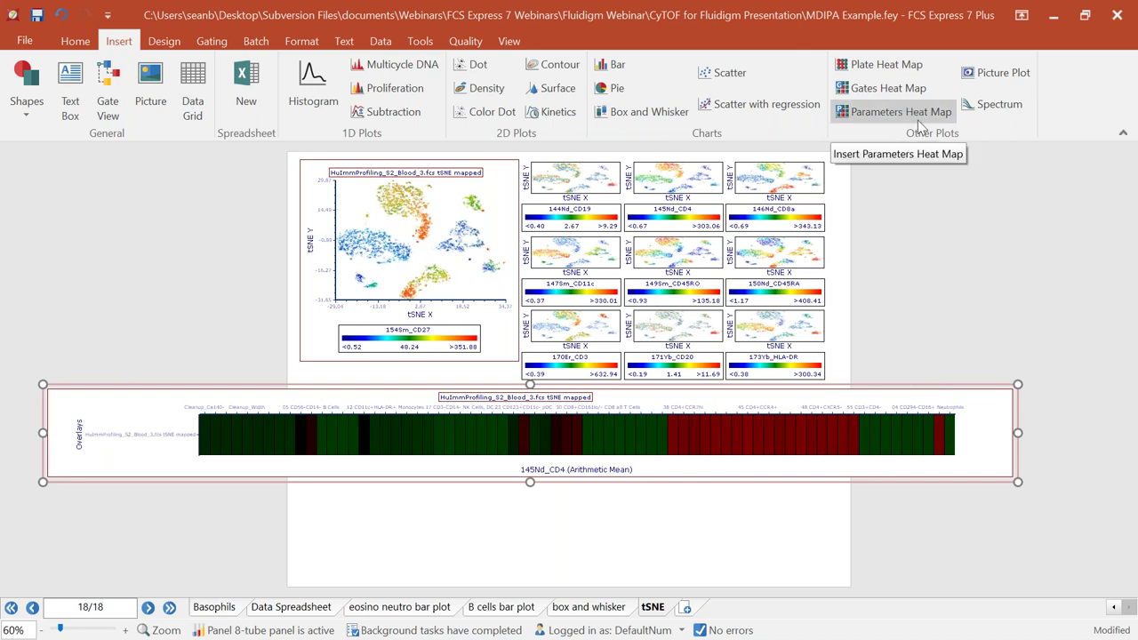
# Step: Dock the Data List and select the S2 PBMC_1 through PBMC_3 files
pyautogui.click(381, 41)
pyautogui.click(437, 83)
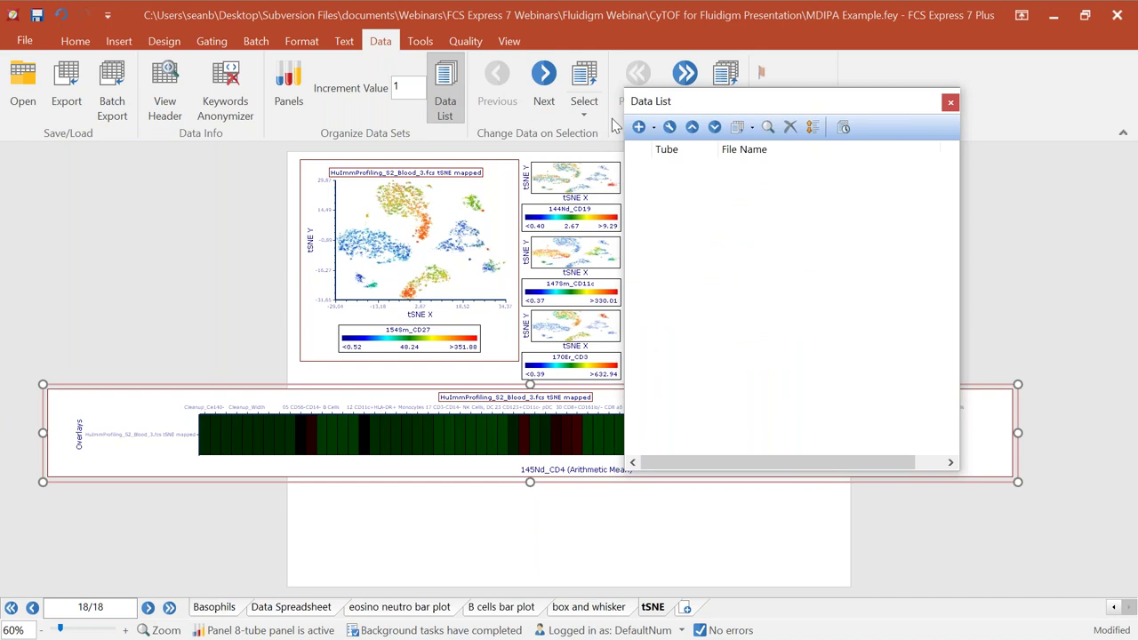
pyautogui.moveTo(700, 103); pyautogui.dragTo(875, 95)
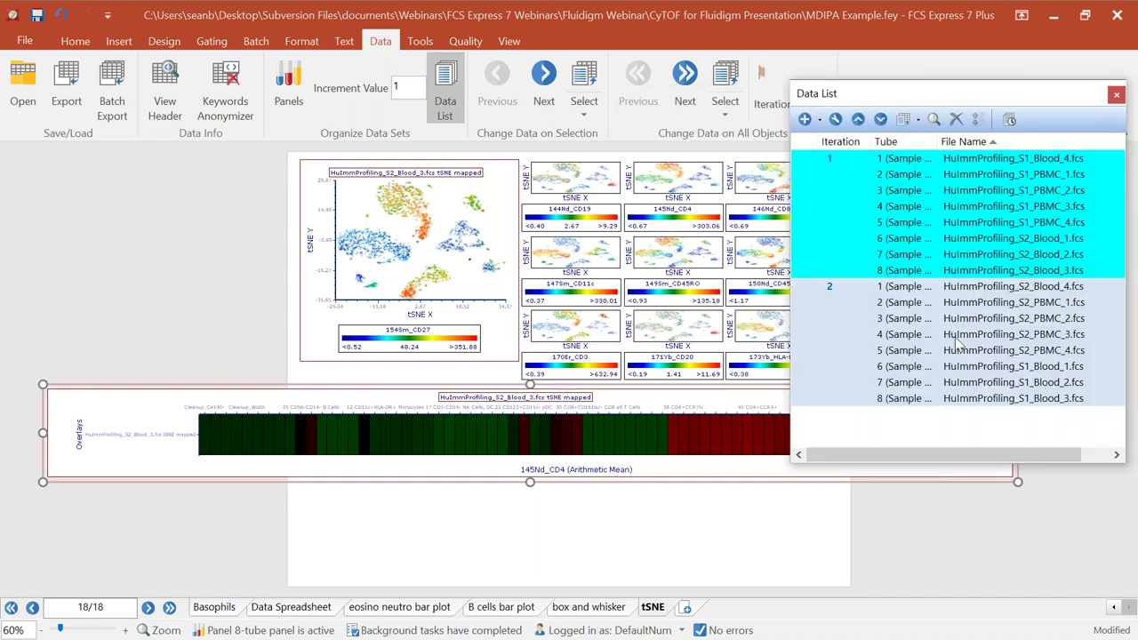
pyautogui.click(930, 306)
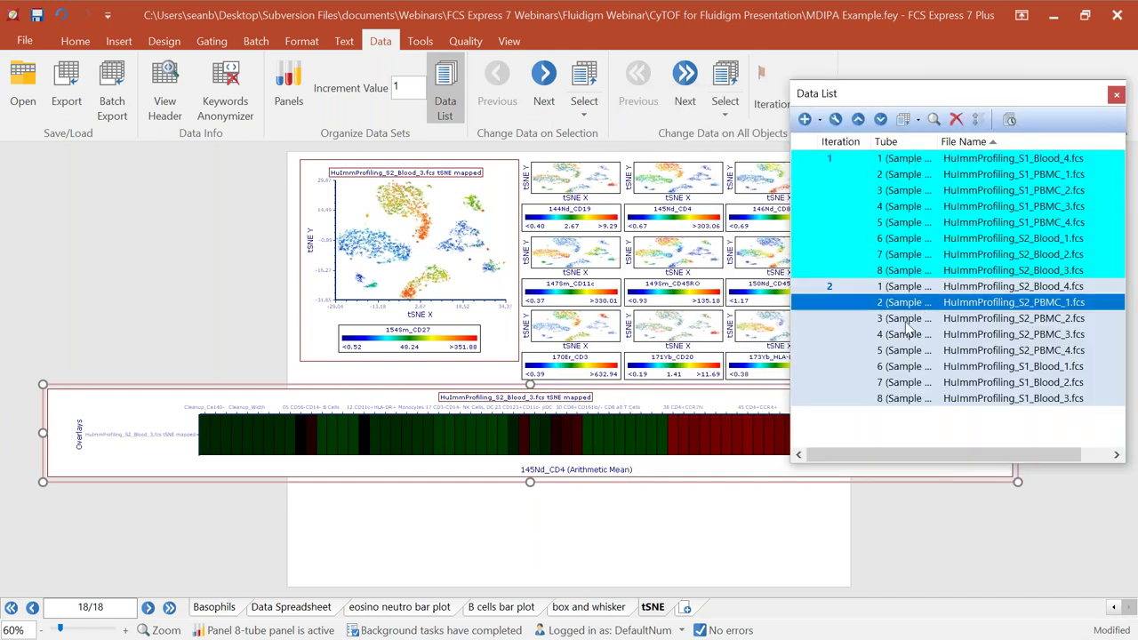
pyautogui.keyDown('shift'); pyautogui.click(905, 336); pyautogui.keyUp('shift')
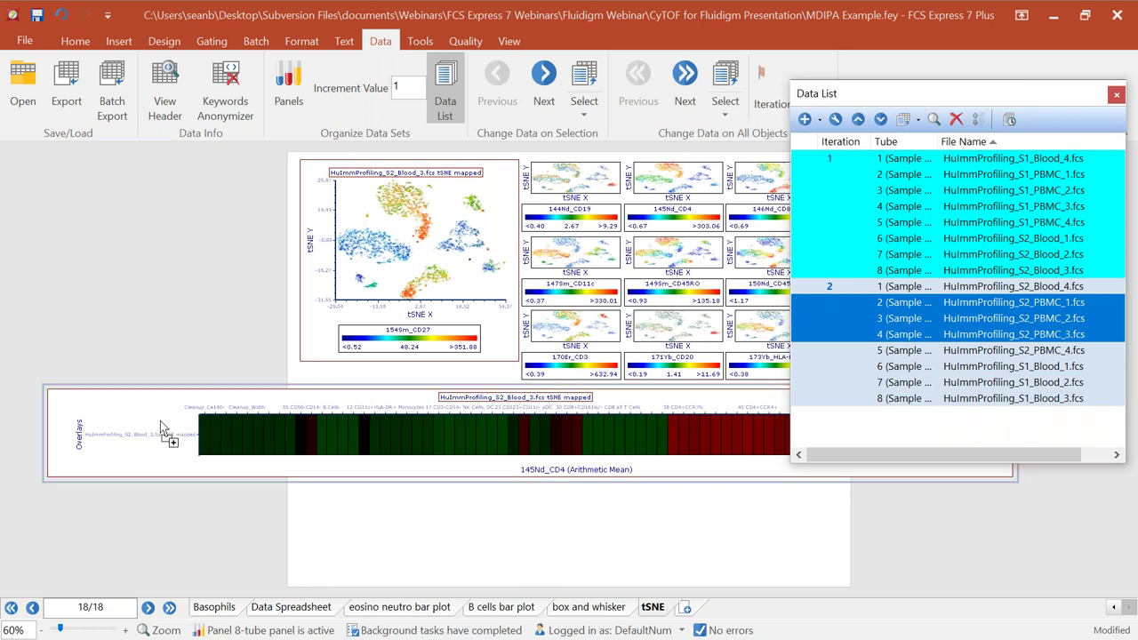
# Step: Add the three PBMC files to the heat map as new overlay rows and close the Data List
pyautogui.moveTo(160, 420); pyautogui.dragTo(160, 420)
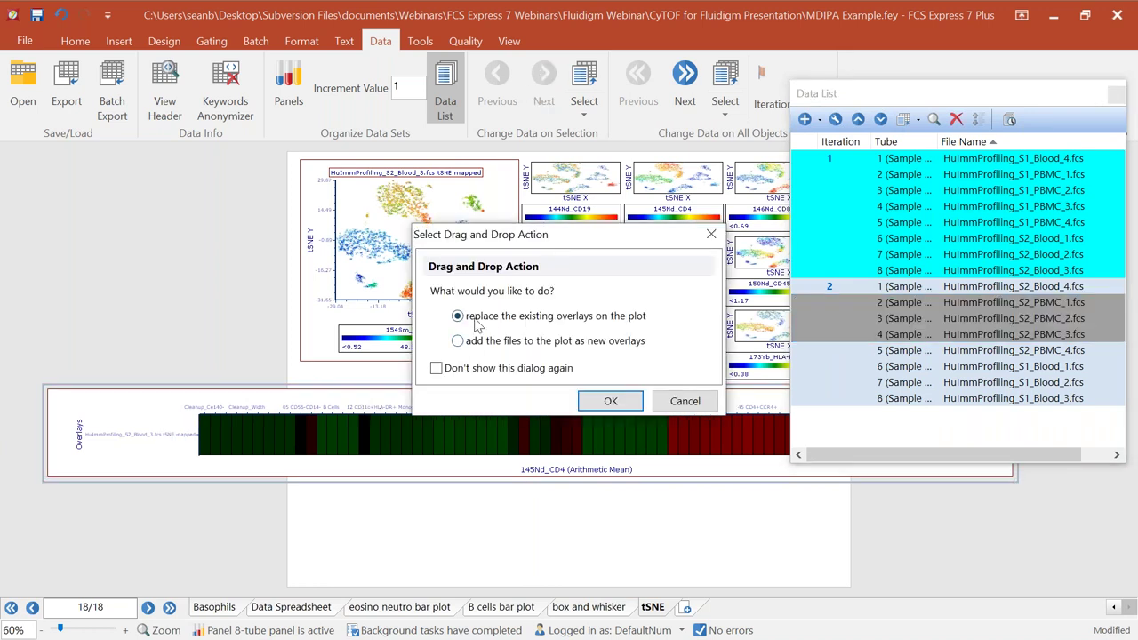
pyautogui.click(488, 345)
pyautogui.click(624, 403)
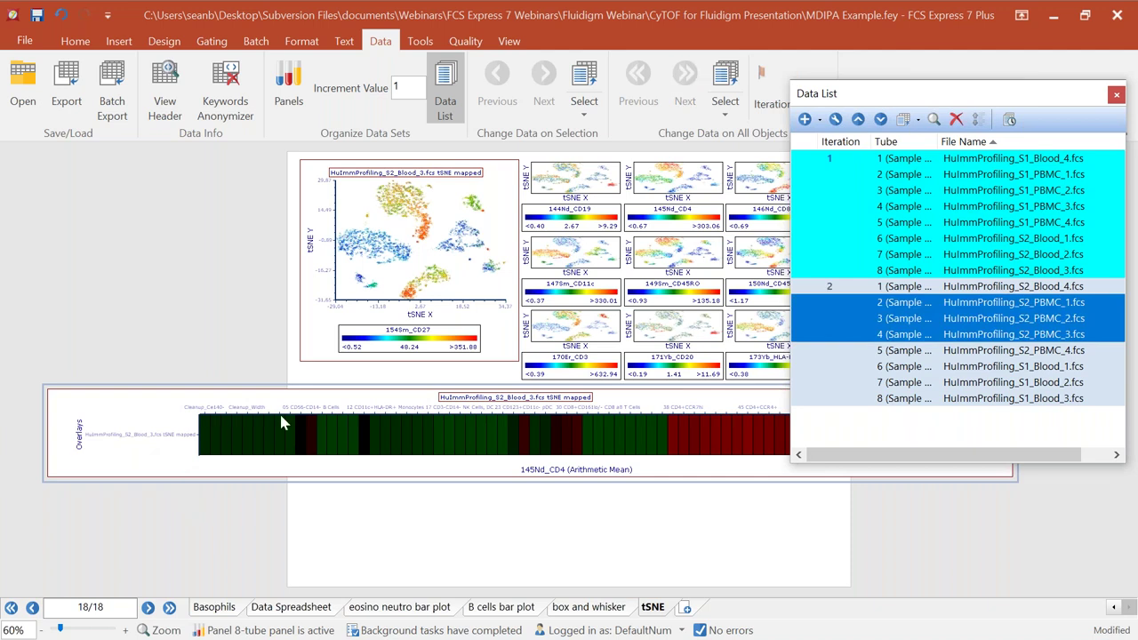
pyautogui.click(245, 449)
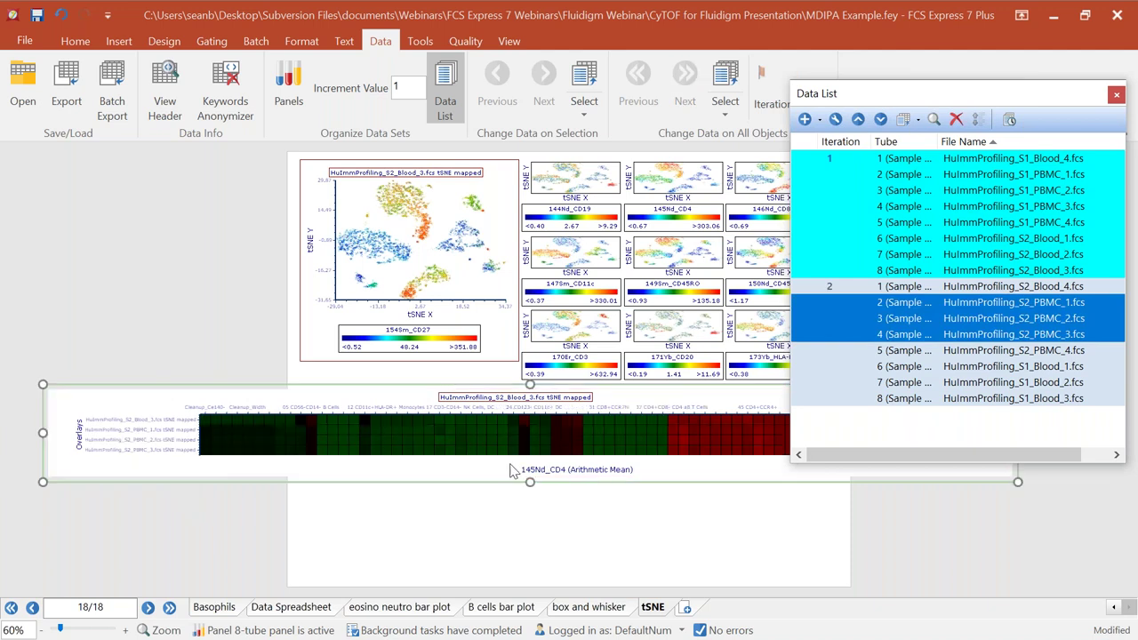
pyautogui.click(1116, 94)
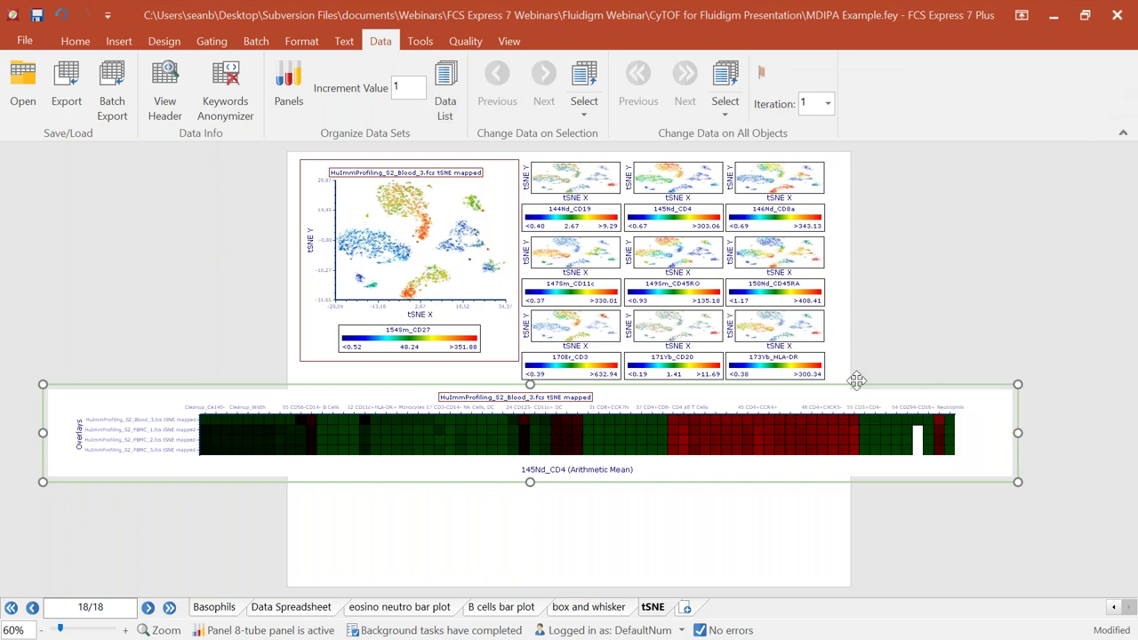
# Step: In the heat map's Color Levels format settings, set Standard Deviations to 1
pyautogui.rightClick(757, 411)
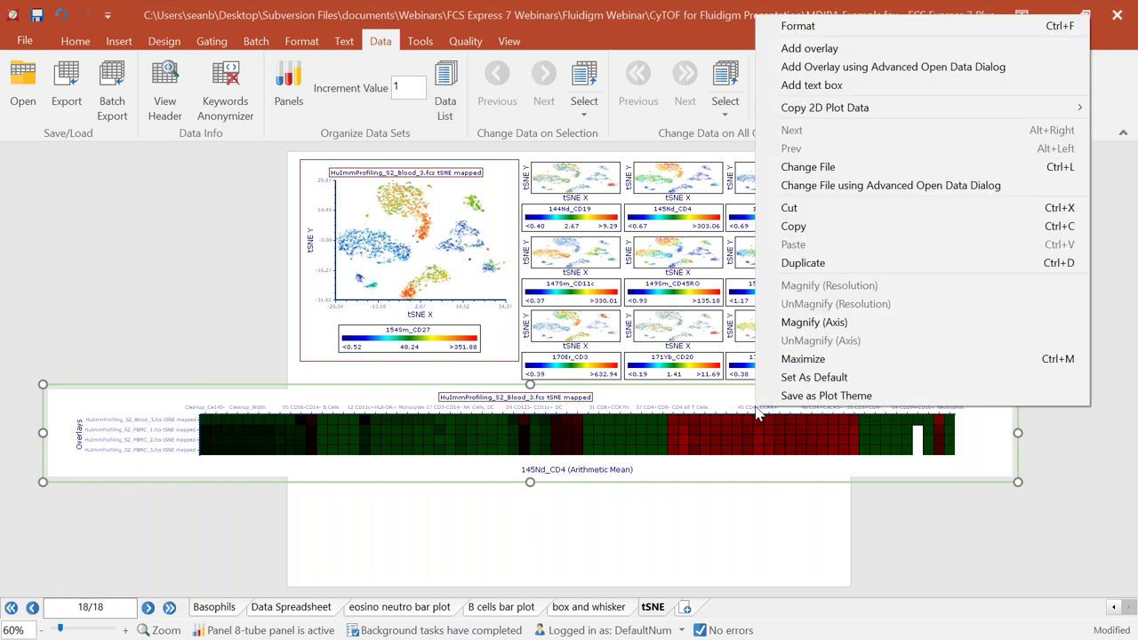
pyautogui.click(862, 28)
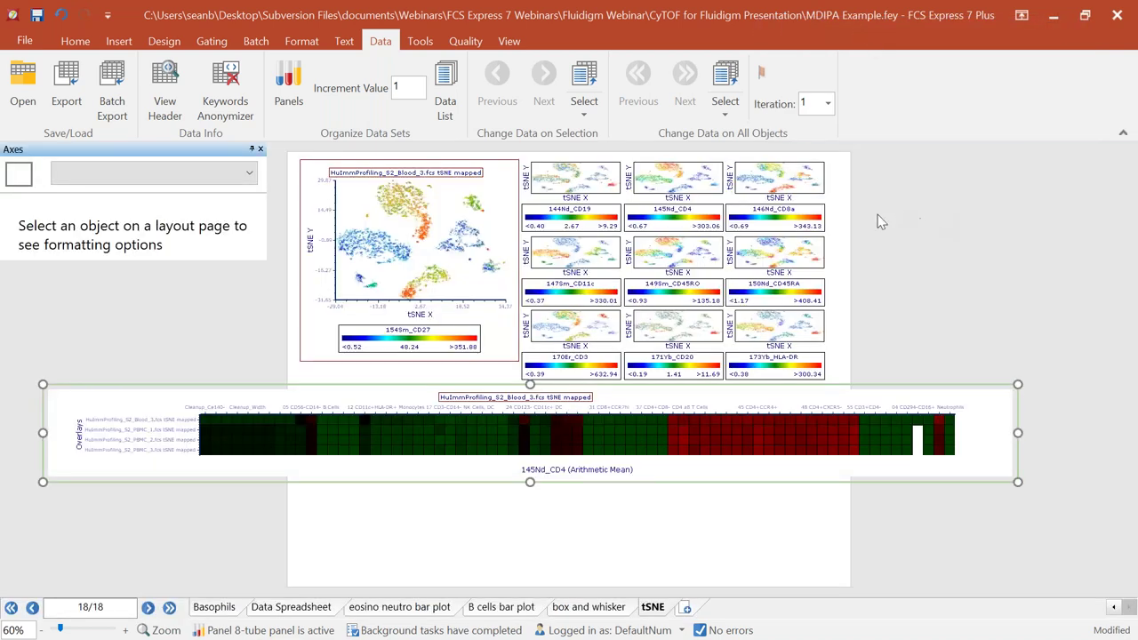
pyautogui.click(885, 182)
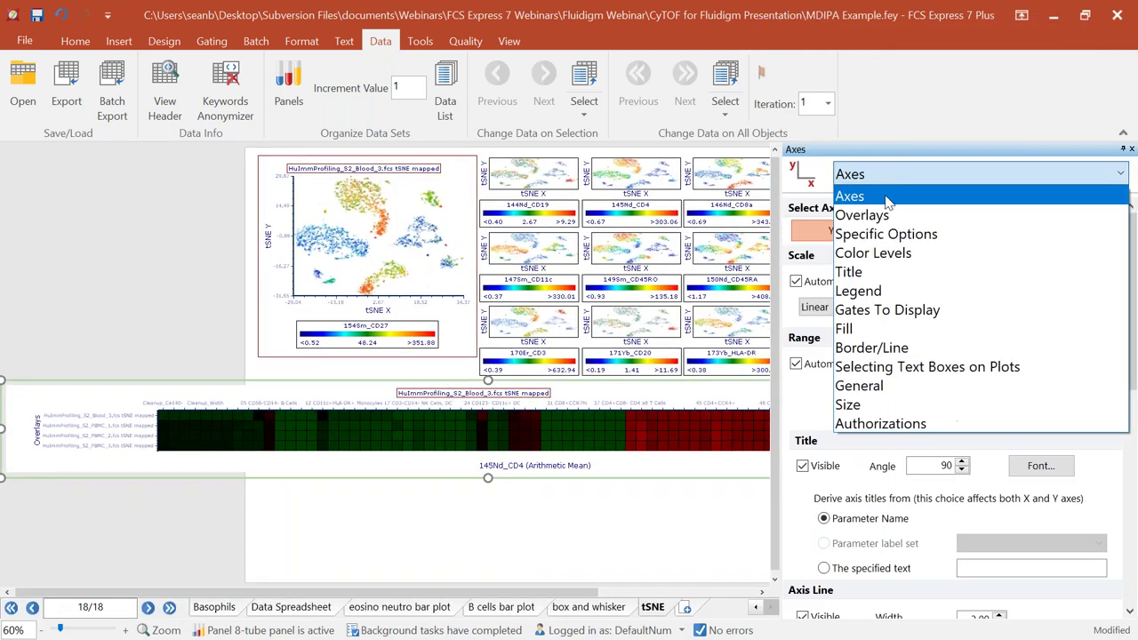
pyautogui.click(886, 252)
pyautogui.click(921, 468)
pyautogui.doubleClick(938, 469)
pyautogui.write('1')
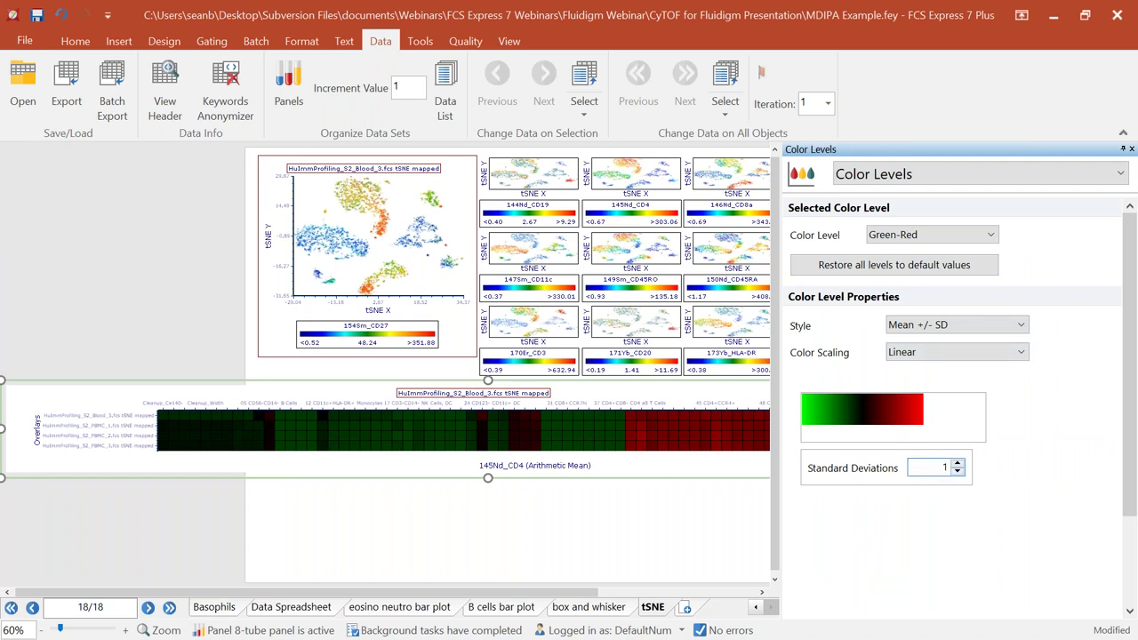
# Step: Apply the Red Gradient colour level to the CD4 heat map
pyautogui.click(914, 238)
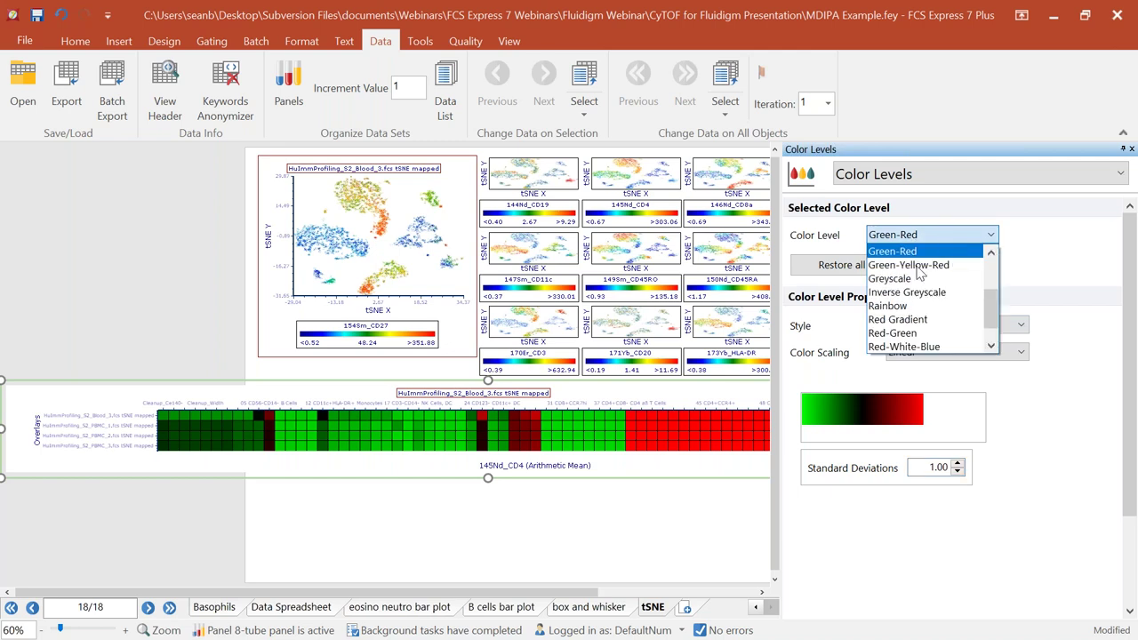
pyautogui.click(920, 277)
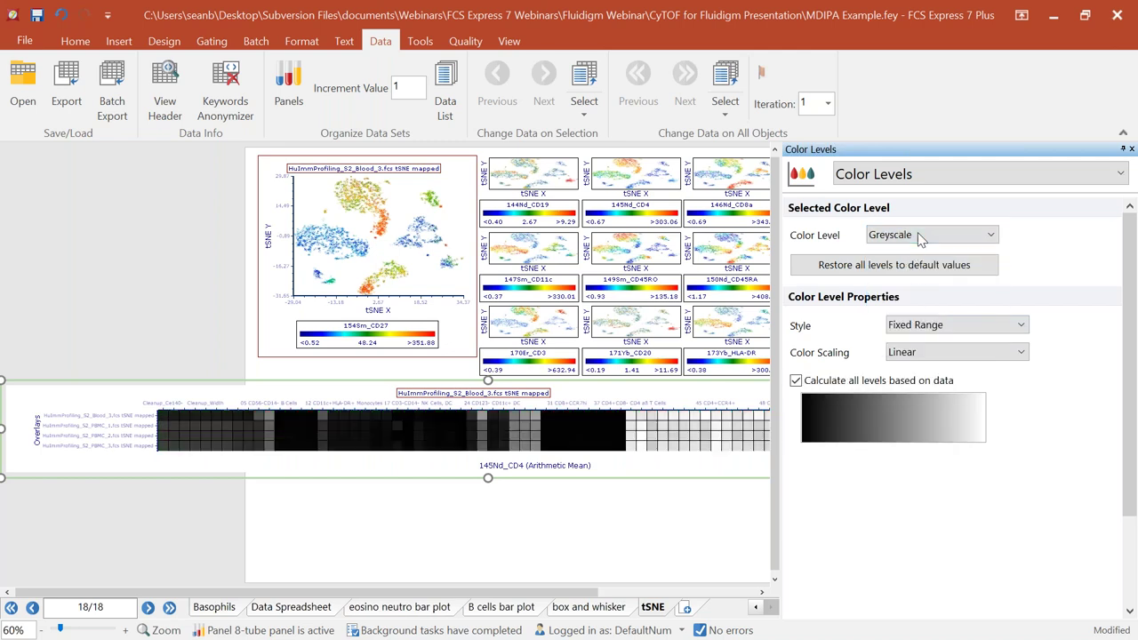
pyautogui.click(921, 237)
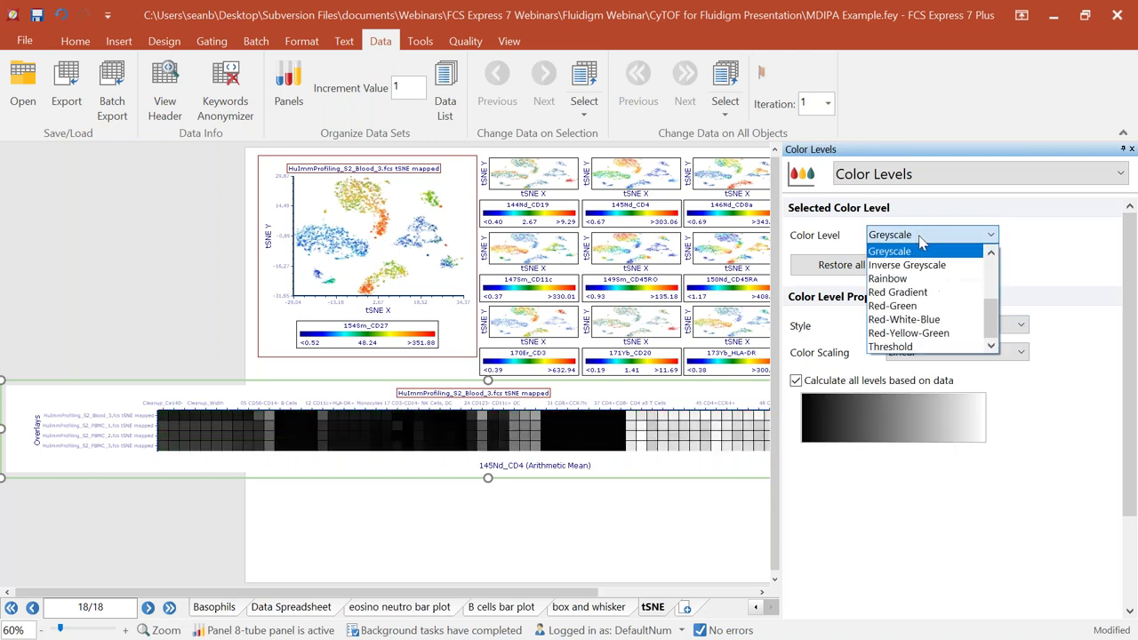
pyautogui.click(918, 294)
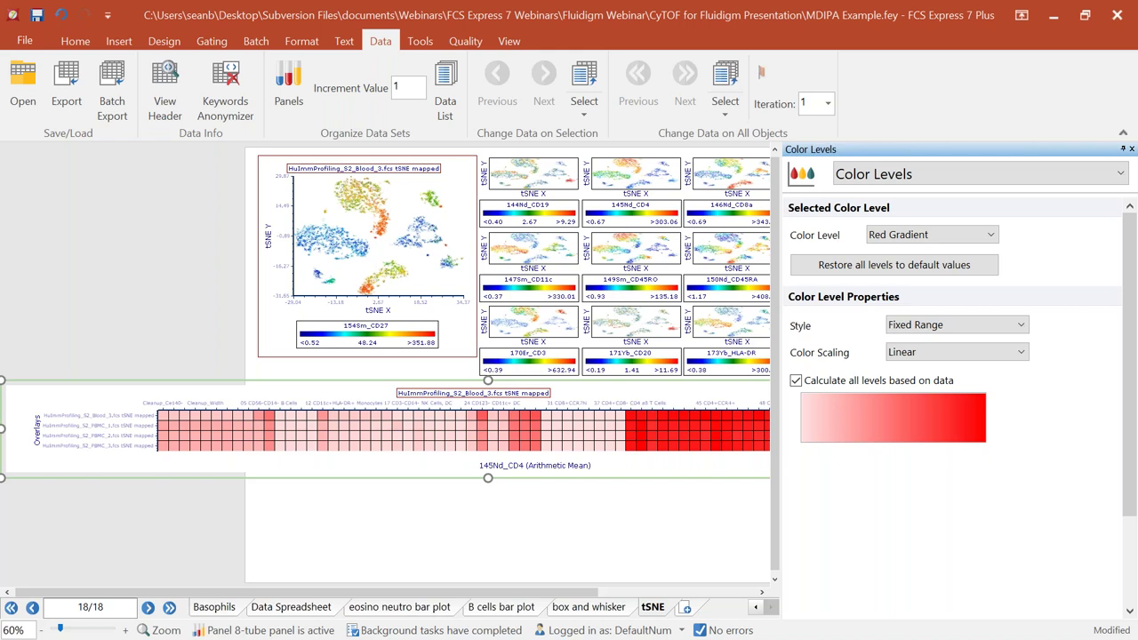
pyautogui.click(1131, 150)
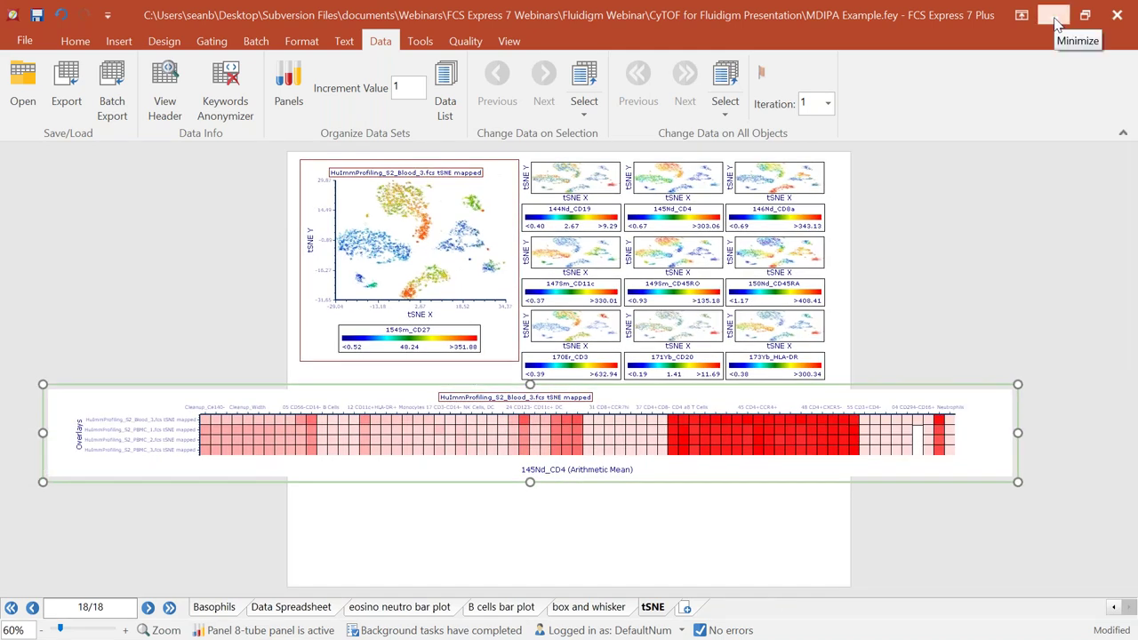
# Step: Switch to PowerPoint and start the slide show from slide 11, 'FCS Express Summary'
pyautogui.click(1053, 16)
pyautogui.click(959, 303)
pyautogui.scroll(-1, 290, 544)
pyautogui.click(946, 629)
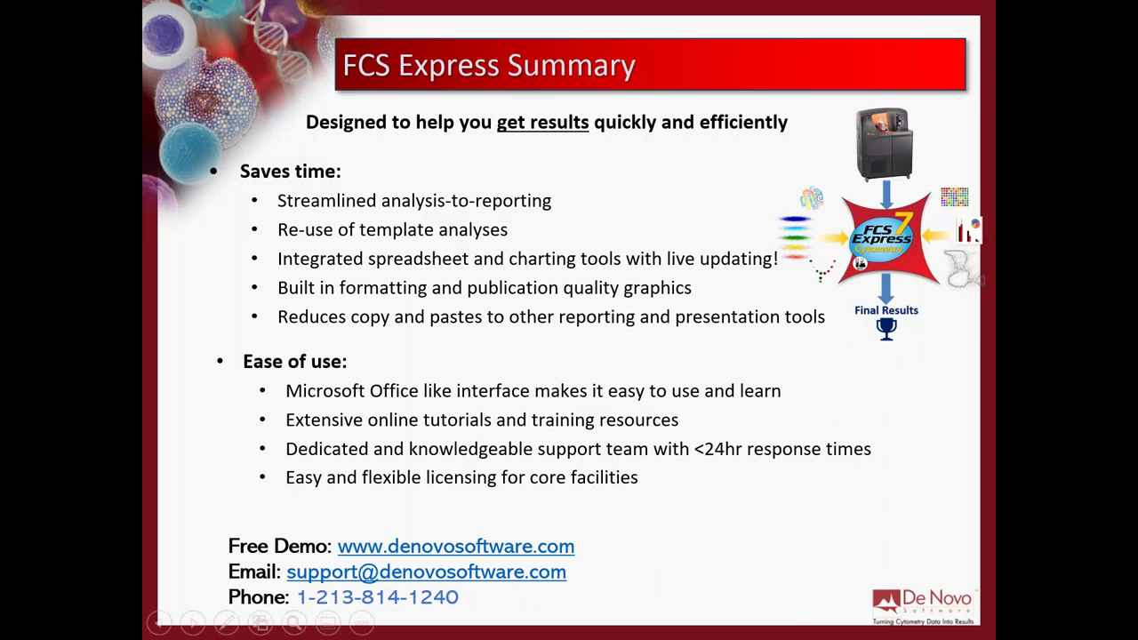